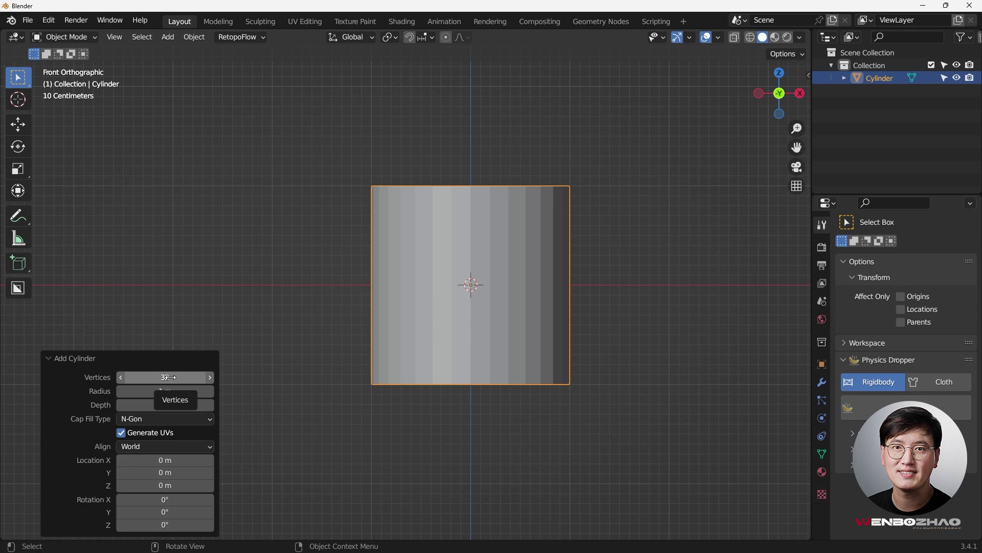
Set the new cylinder to 16 vertices and a depth of 3 m
{"action": "left_click", "coordinate": [173, 378]}
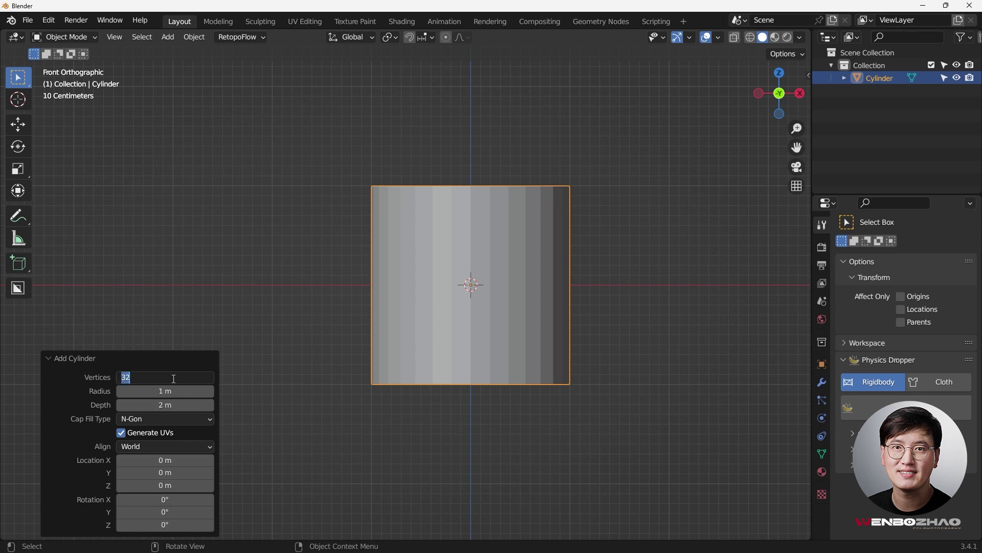
{"action": "type", "text": "16"}
{"action": "key", "text": "Return"}
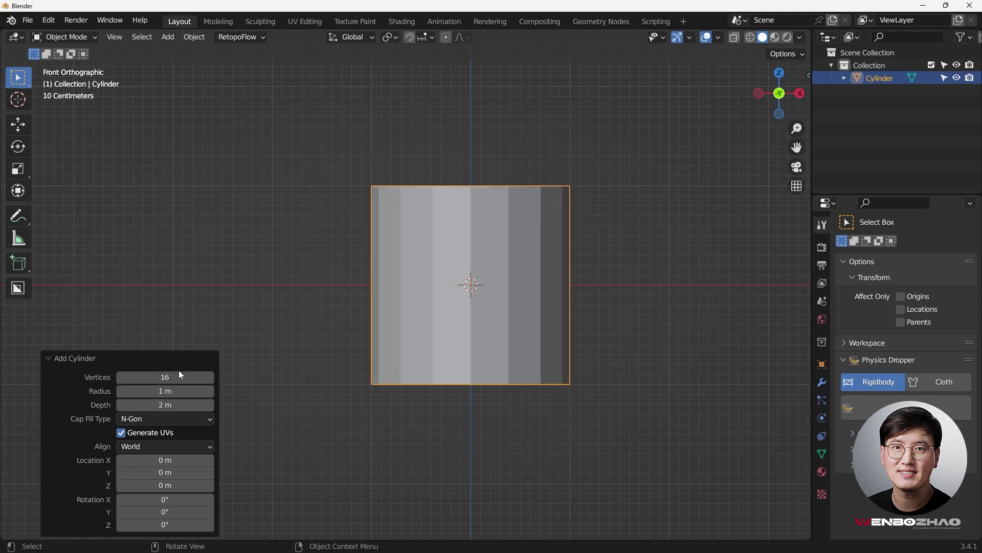
{"action": "left_click", "coordinate": [172, 403]}
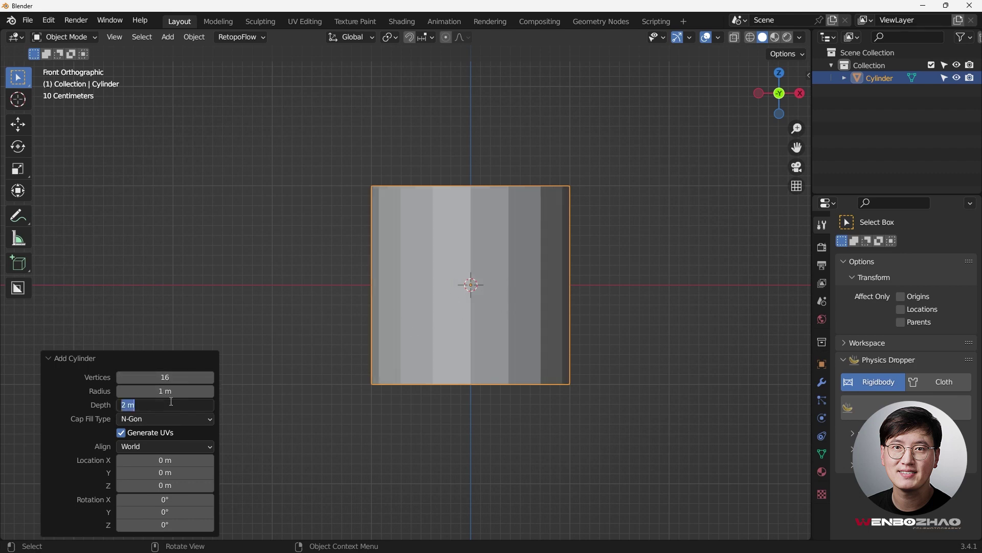
{"action": "type", "text": "3"}
{"action": "key", "text": "Return"}
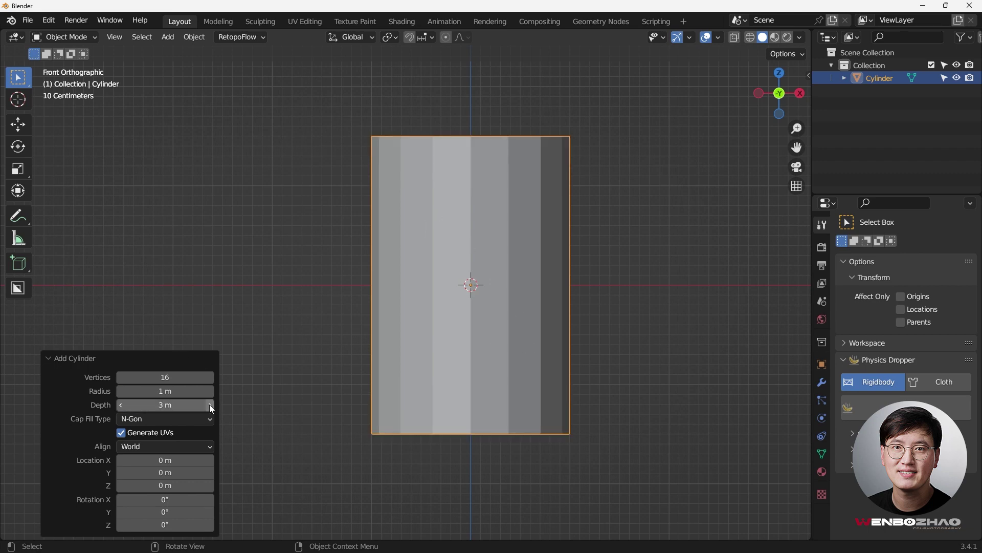
In Edit Mode, add 20 evenly spaced horizontal loop cuts around the cylinder's side
{"action": "middle_click_drag", "start_coordinate": [476, 212], "coordinate": [443, 267]}
{"action": "key", "text": "KP_1"}
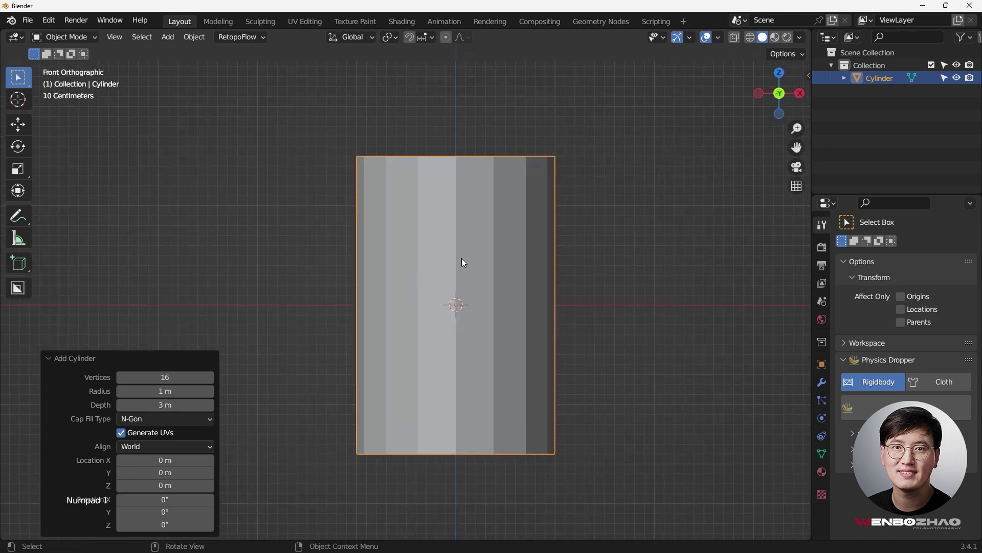
{"action": "key", "text": "Tab"}
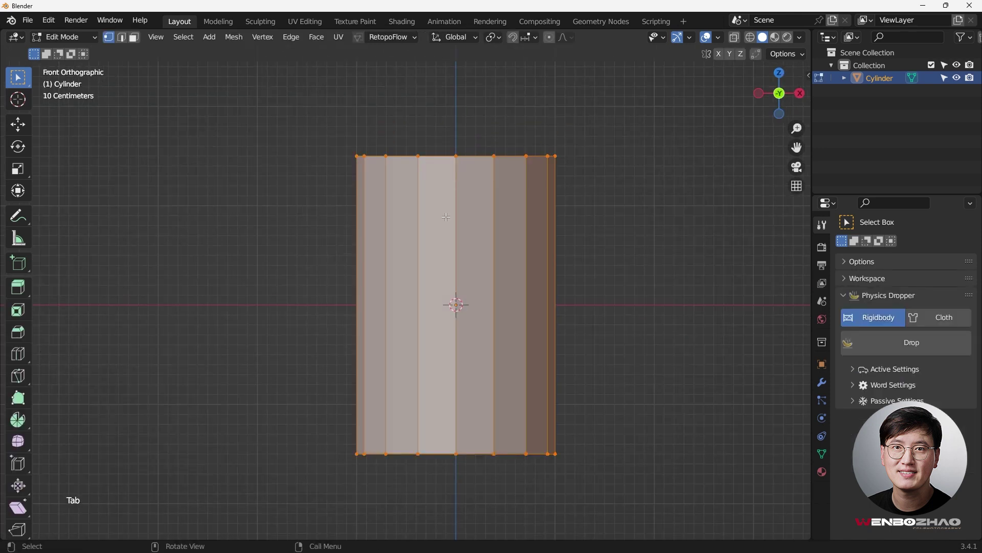
{"action": "key", "text": "ctrl+r"}
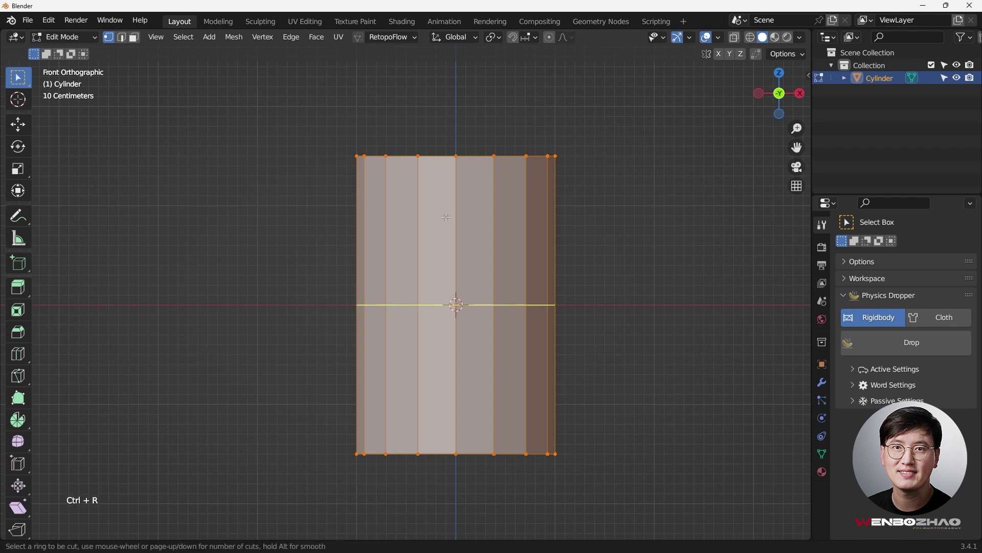
{"action": "scroll", "coordinate": [446, 217], "scroll_direction": "up", "scroll_amount": 5}
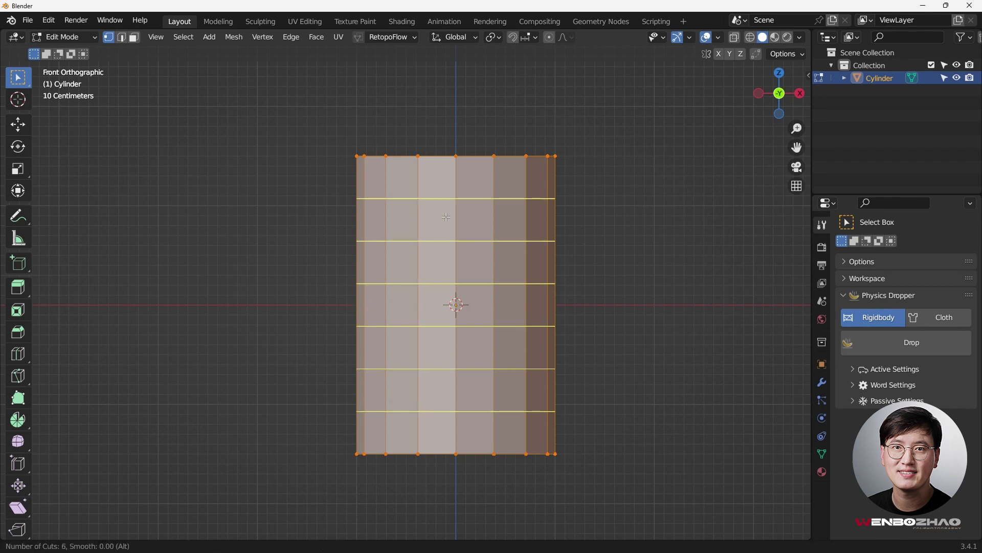
{"action": "scroll", "coordinate": [446, 216], "scroll_direction": "up", "scroll_amount": 1}
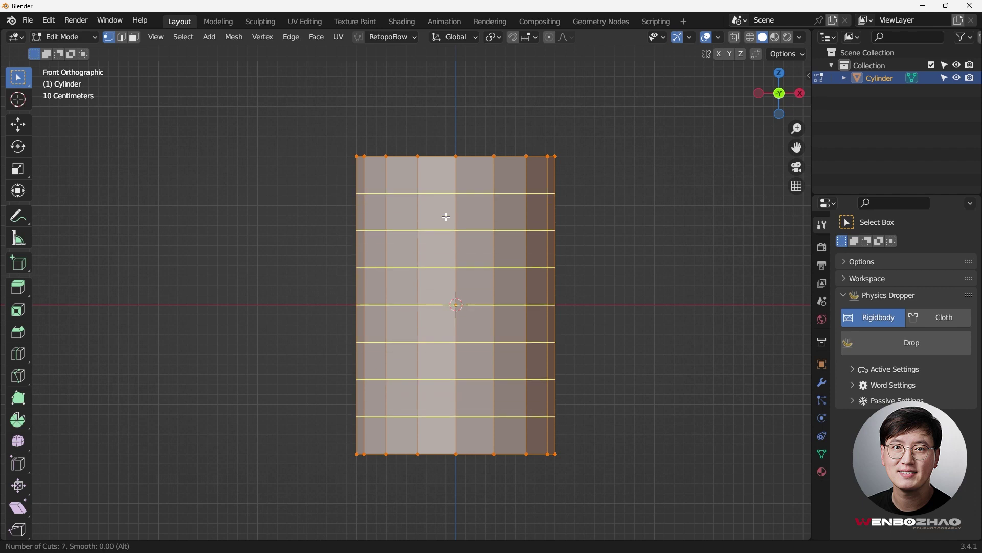
{"action": "left_click", "coordinate": [446, 217]}
{"action": "right_click", "coordinate": [446, 217]}
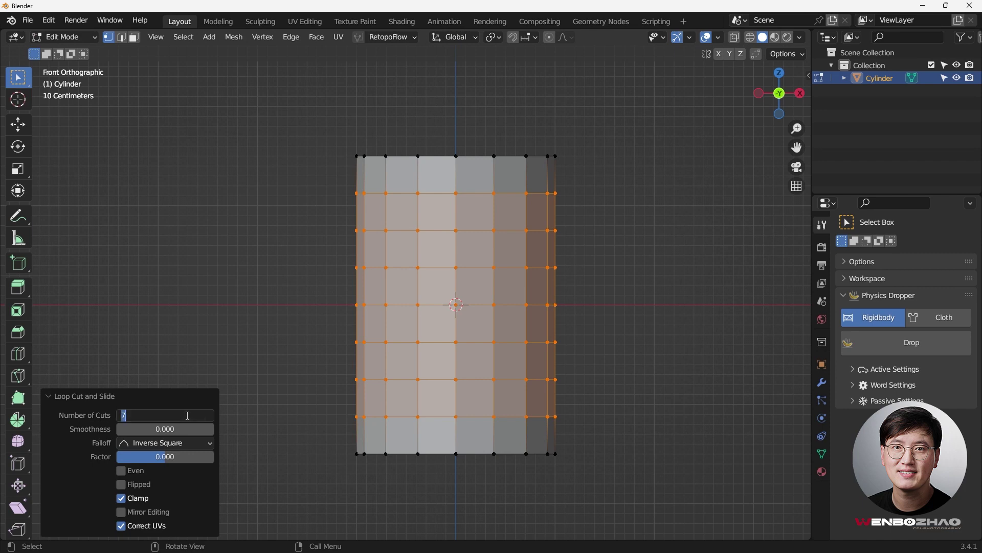
{"action": "type", "text": "20"}
{"action": "key", "text": "Return"}
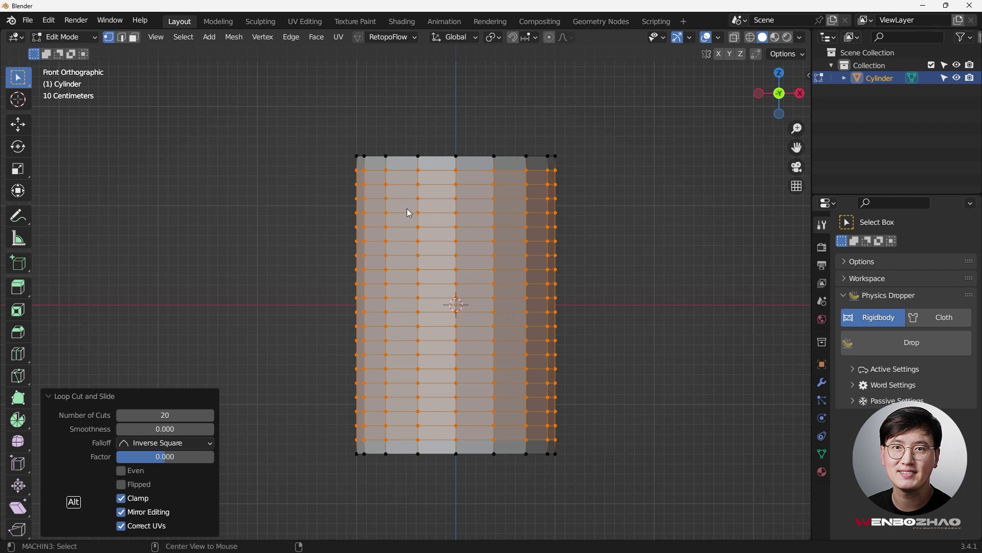
Turn on X-ray and deselect three loops at a time, keeping only every fourth loop selected, starting with the uppermost cut
{"action": "key", "text": "alt+z"}
{"action": "key", "text": "ctrl+z"}
{"action": "key", "text": "ctrl+z"}
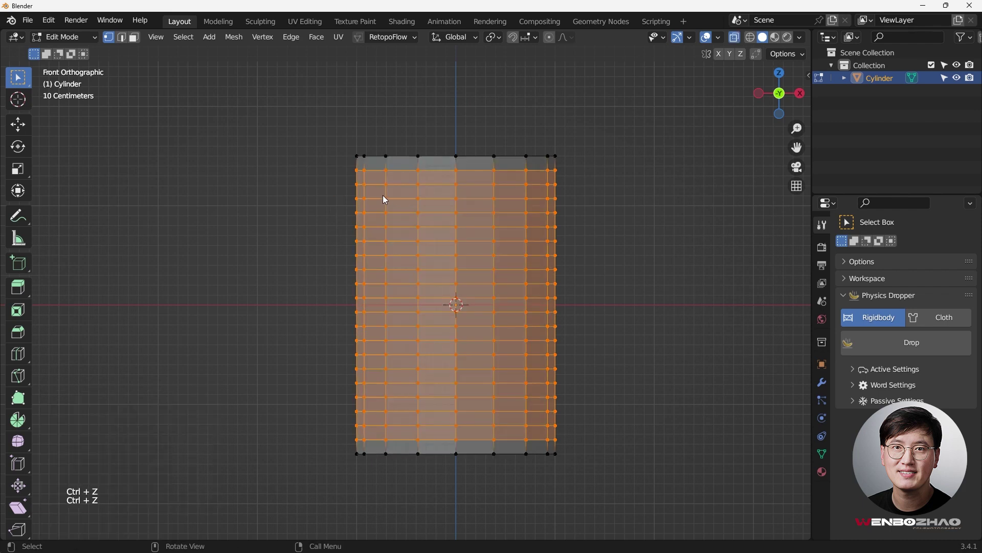
{"action": "key", "text": "b"}
{"action": "left_click_drag", "start_coordinate": [351, 178], "coordinate": [566, 219]}
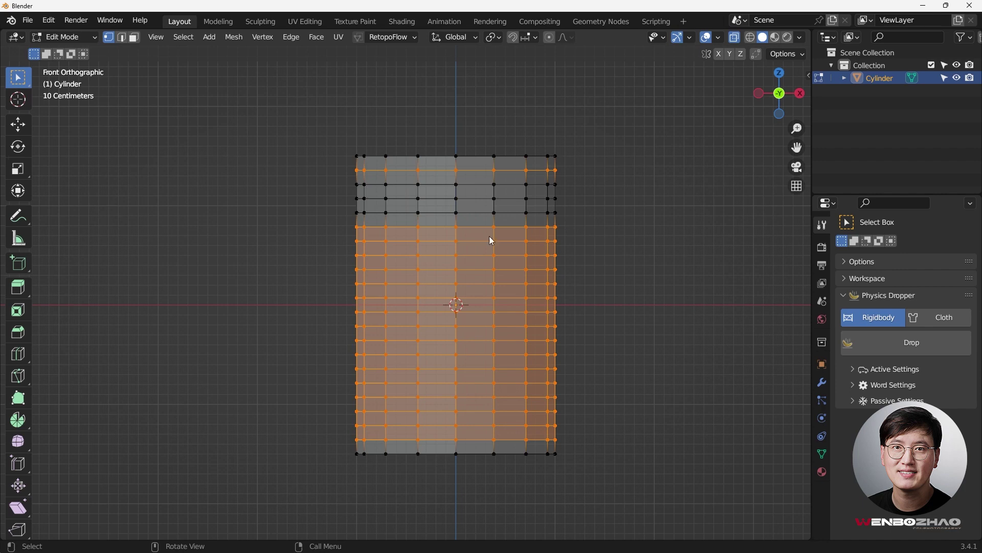
{"action": "key", "text": "b"}
{"action": "left_click_drag", "start_coordinate": [352, 235], "coordinate": [563, 274]}
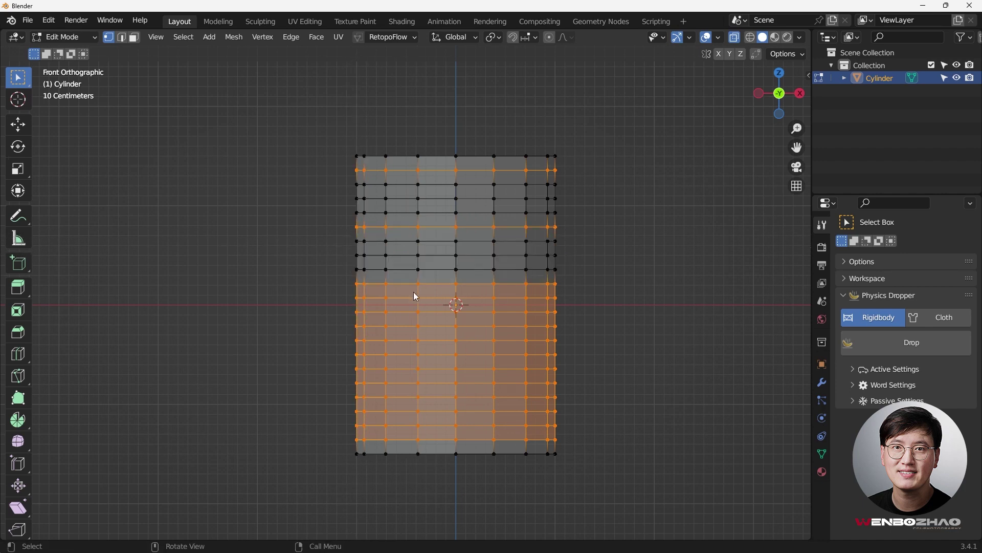
{"action": "key", "text": "b"}
{"action": "left_click_drag", "start_coordinate": [347, 291], "coordinate": [574, 338], "text": "shift"}
{"action": "key", "text": "b"}
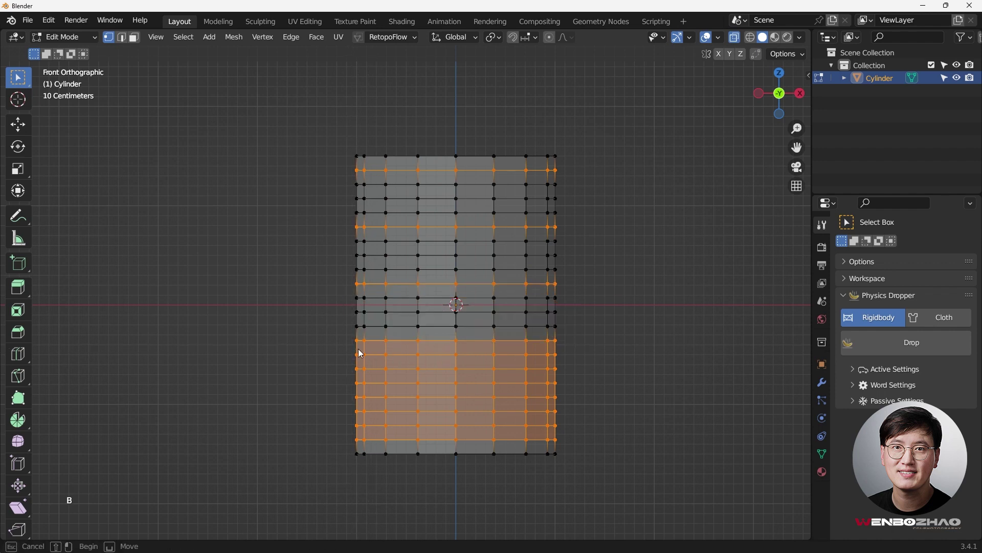
{"action": "left_click_drag", "start_coordinate": [356, 349], "coordinate": [591, 391], "text": "shift"}
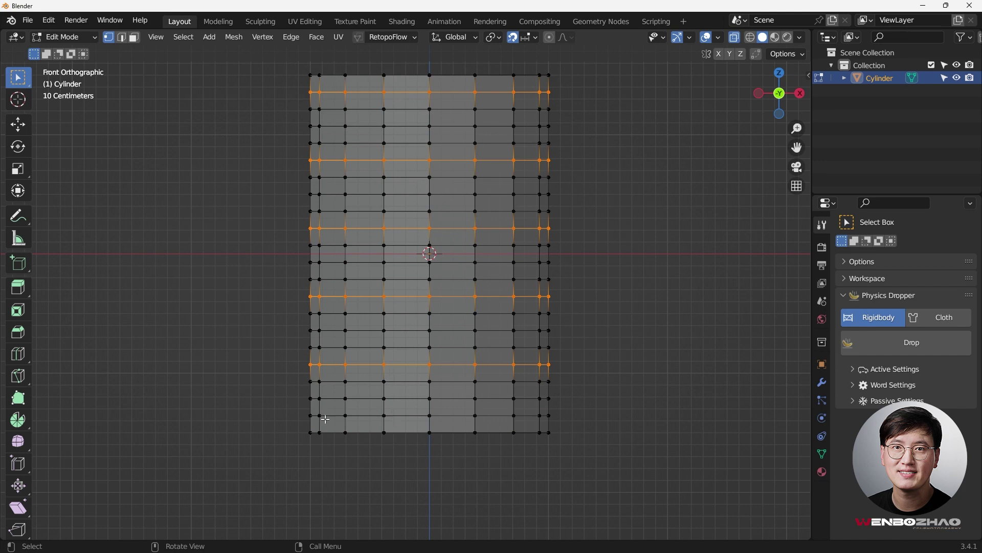
{"action": "middle_click_drag", "start_coordinate": [517, 409], "coordinate": [520, 434], "text": "shift"}
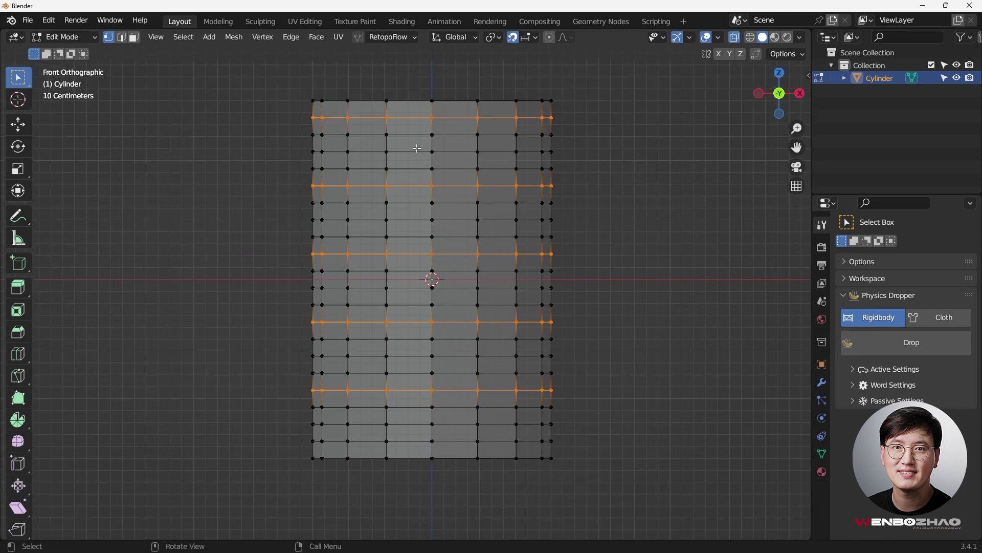
{"action": "key", "text": "KP_7"}
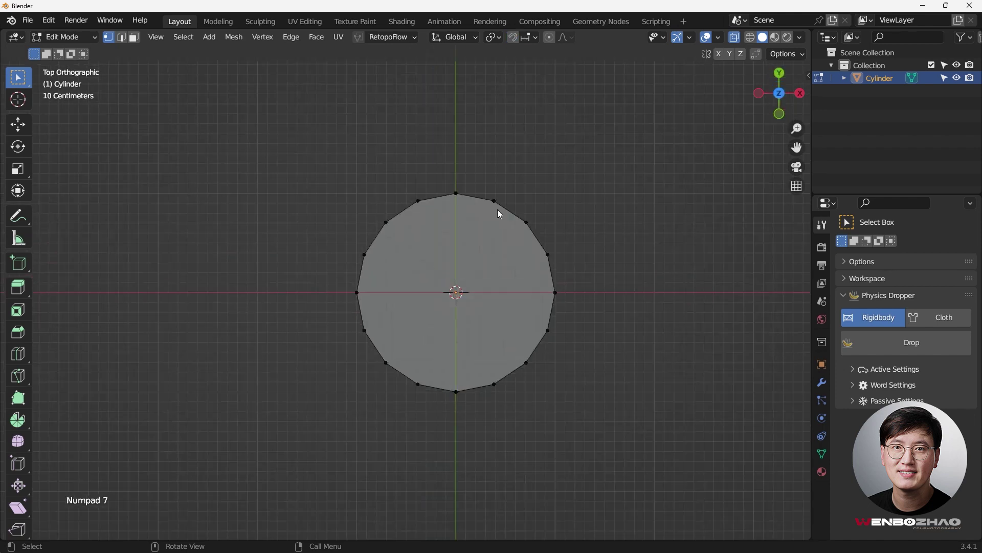
{"action": "key", "text": "g"}
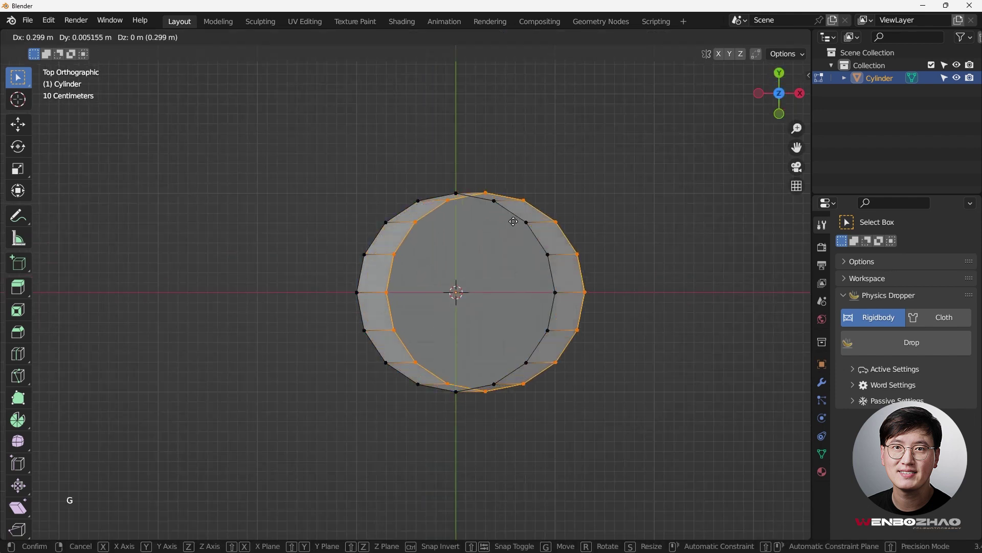
{"action": "key", "text": "x"}
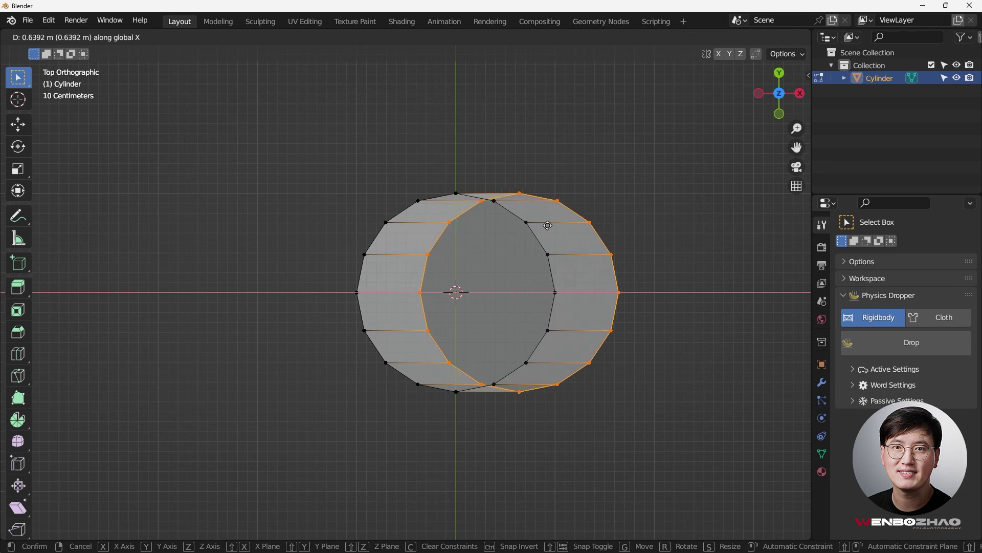
{"action": "right_click", "coordinate": [547, 225]}
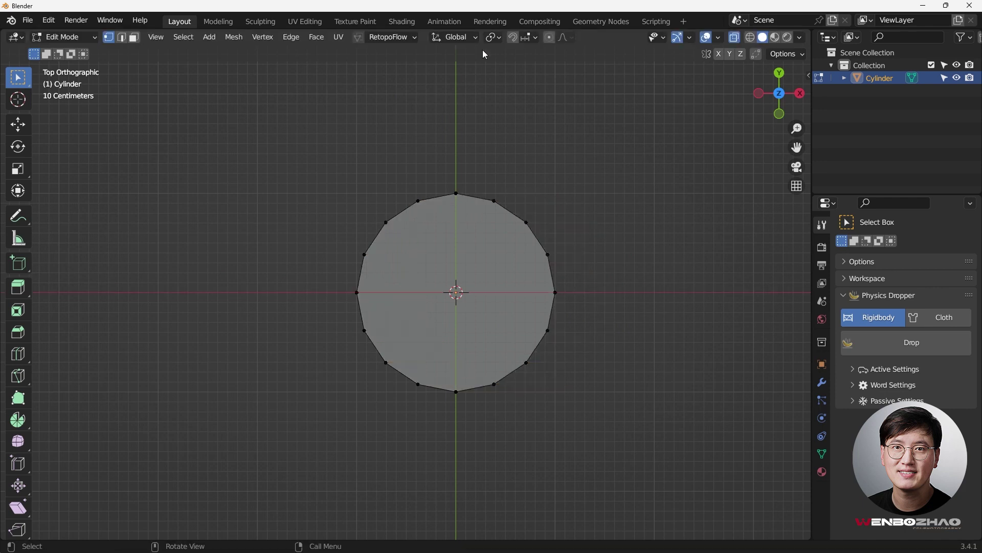
Enable snapping and set the snap target to Increment
{"action": "left_click", "coordinate": [515, 38]}
{"action": "left_click", "coordinate": [535, 38]}
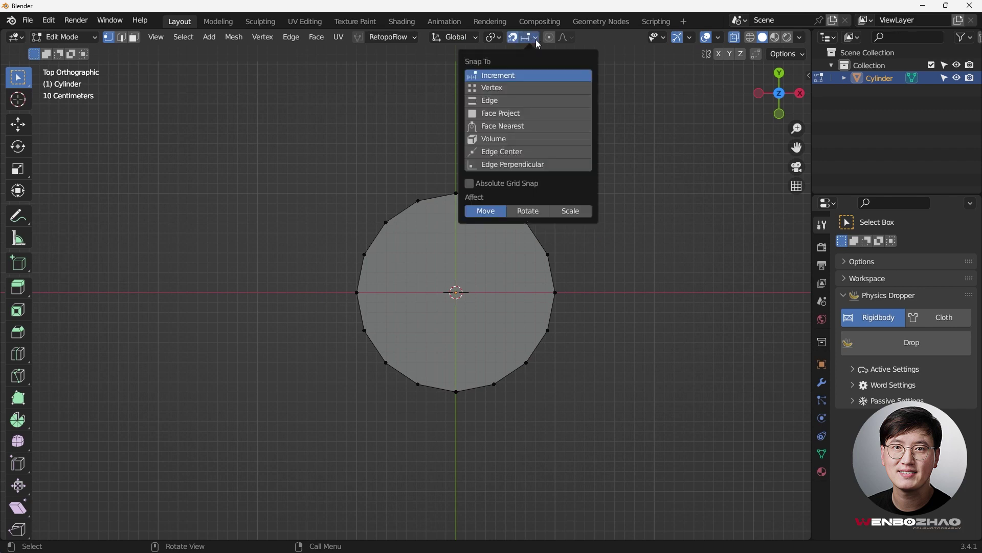
{"action": "left_click", "coordinate": [514, 86]}
{"action": "left_click", "coordinate": [514, 75]}
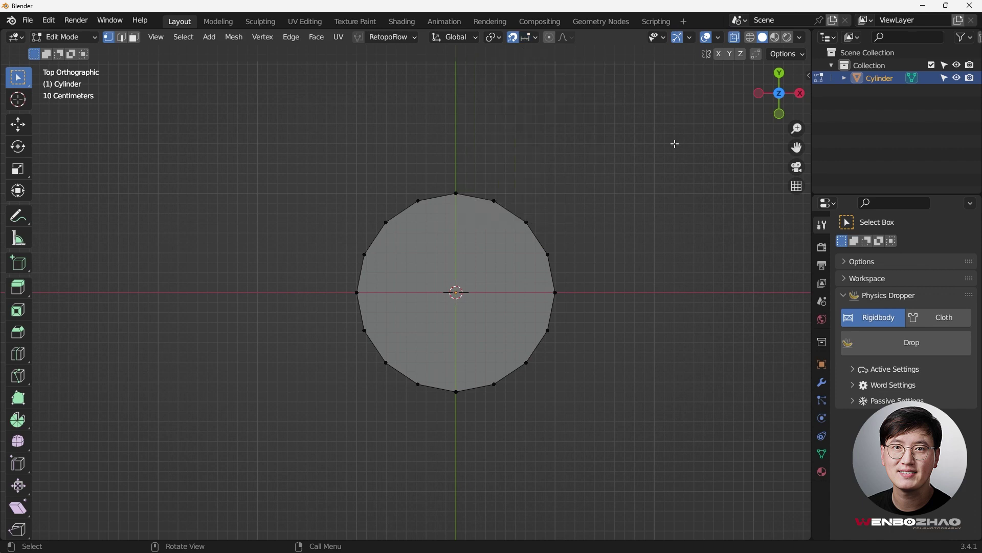
In top view, move the selected edge loops 0.2 m along the X axis
{"action": "middle_click_drag", "start_coordinate": [505, 199], "coordinate": [547, 182]}
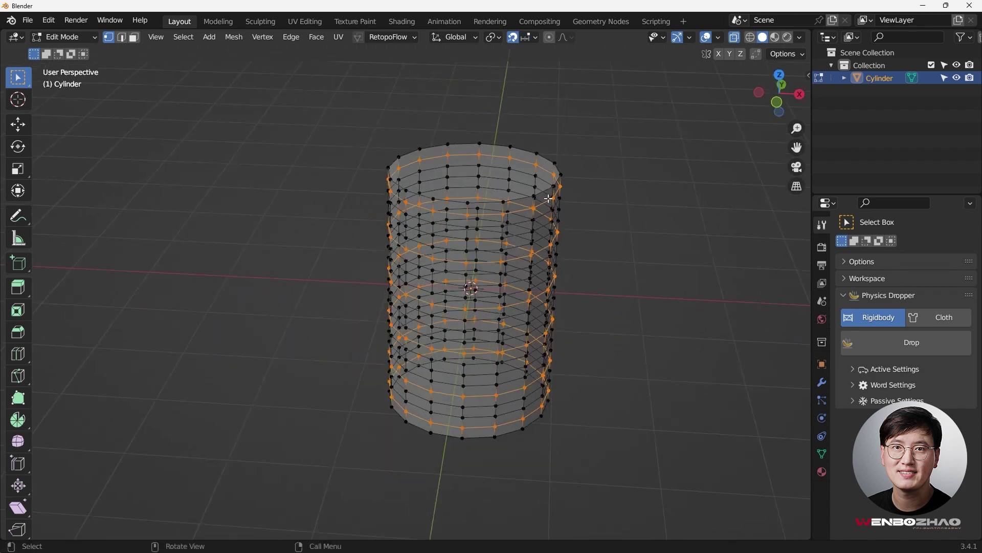
{"action": "key", "text": "KP_7"}
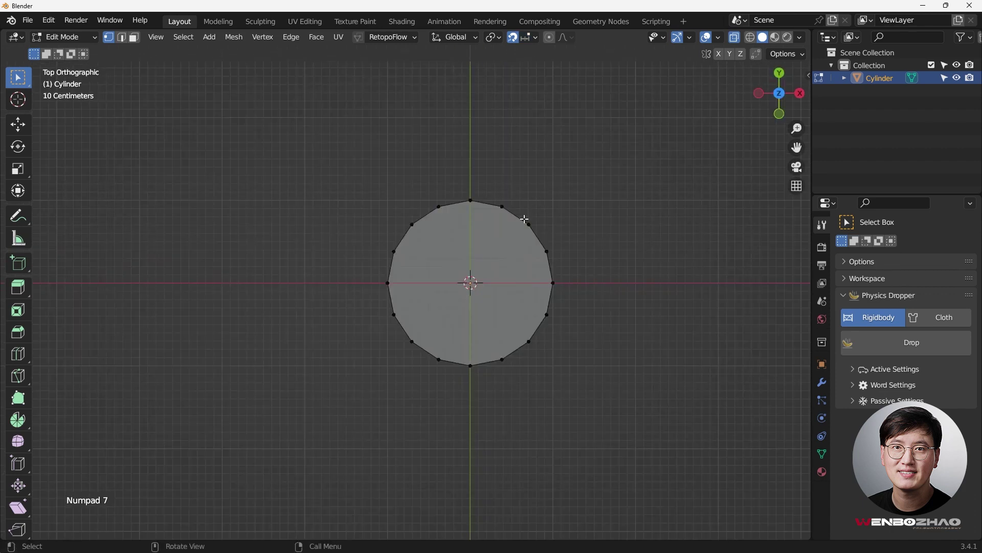
{"action": "key", "text": "g"}
{"action": "key", "text": "x"}
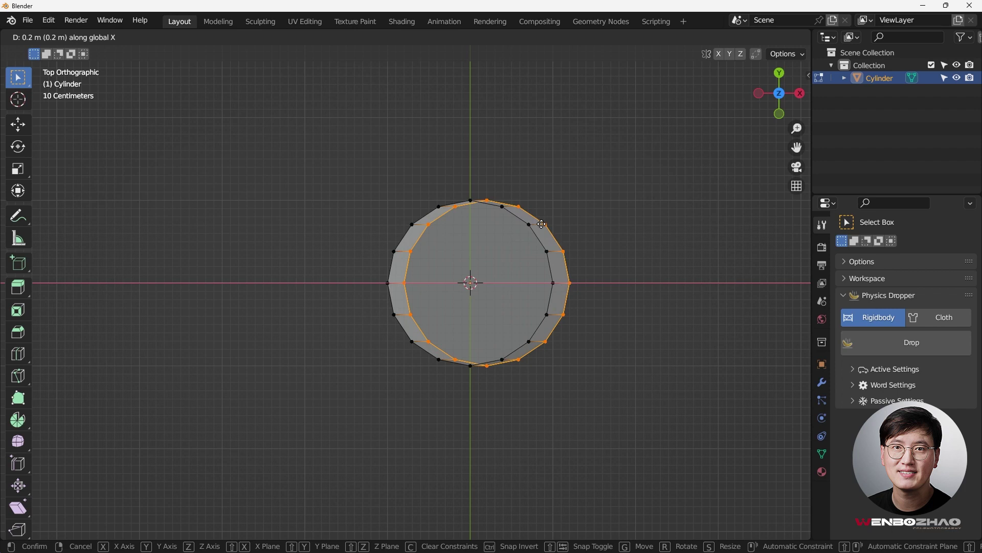
{"action": "left_click", "coordinate": [542, 224]}
{"action": "scroll", "coordinate": [502, 207], "scroll_direction": "up", "scroll_amount": 5}
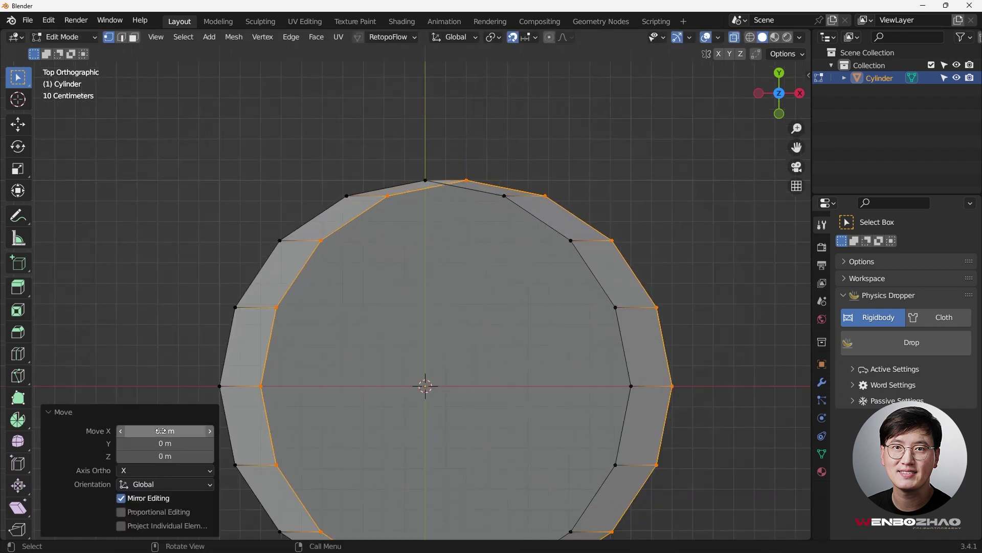
{"action": "scroll", "coordinate": [519, 251], "scroll_direction": "down", "scroll_amount": 3}
{"action": "middle_click_drag", "start_coordinate": [502, 282], "coordinate": [475, 254], "text": "shift"}
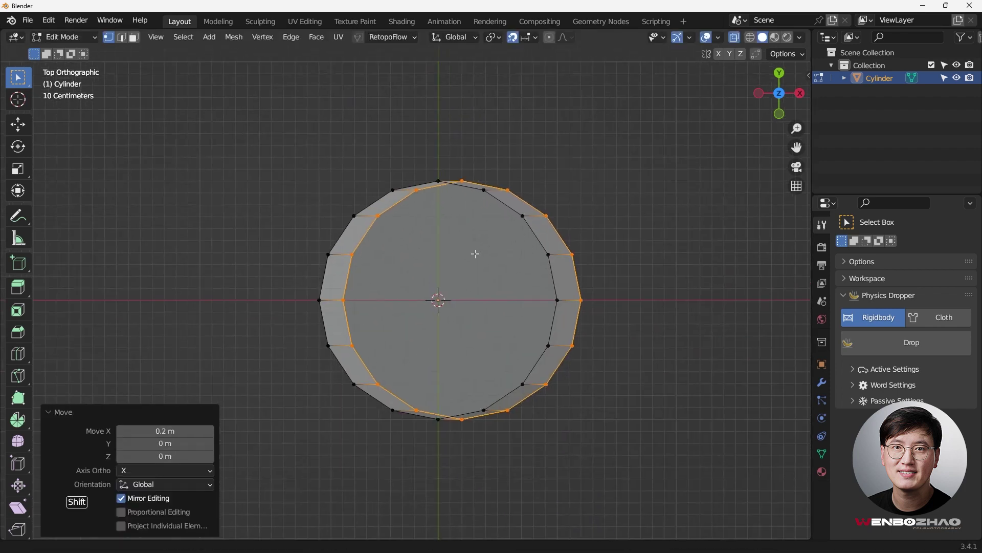
Clear the selection and, in front view, select the five edge loops directly below the shifted ones, finishing in top view
{"action": "middle_click_drag", "start_coordinate": [514, 298], "coordinate": [462, 141]}
{"action": "key", "text": "KP_1"}
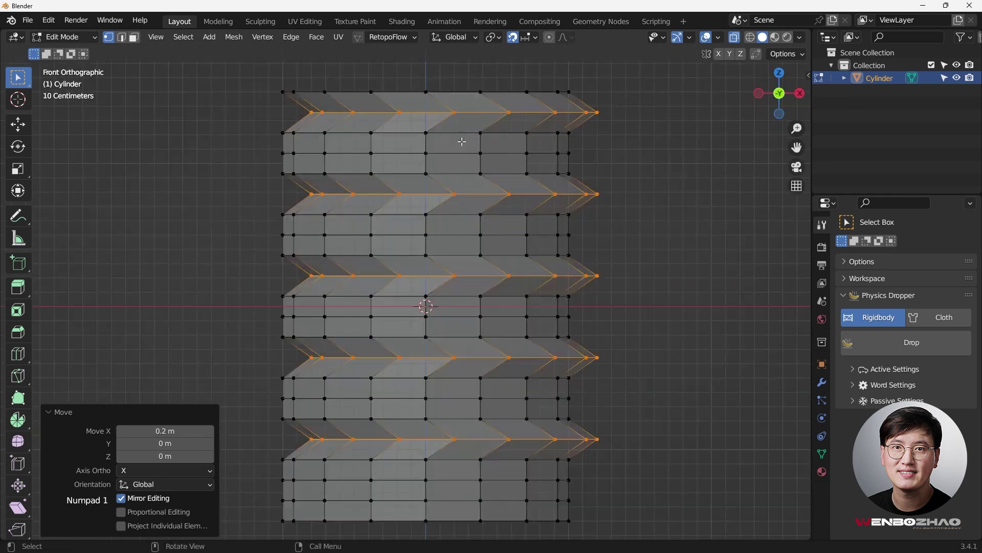
{"action": "scroll", "coordinate": [462, 142], "scroll_direction": "down", "scroll_amount": 4}
{"action": "scroll", "coordinate": [452, 131], "scroll_direction": "up", "scroll_amount": 3}
{"action": "key", "text": "alt+a"}
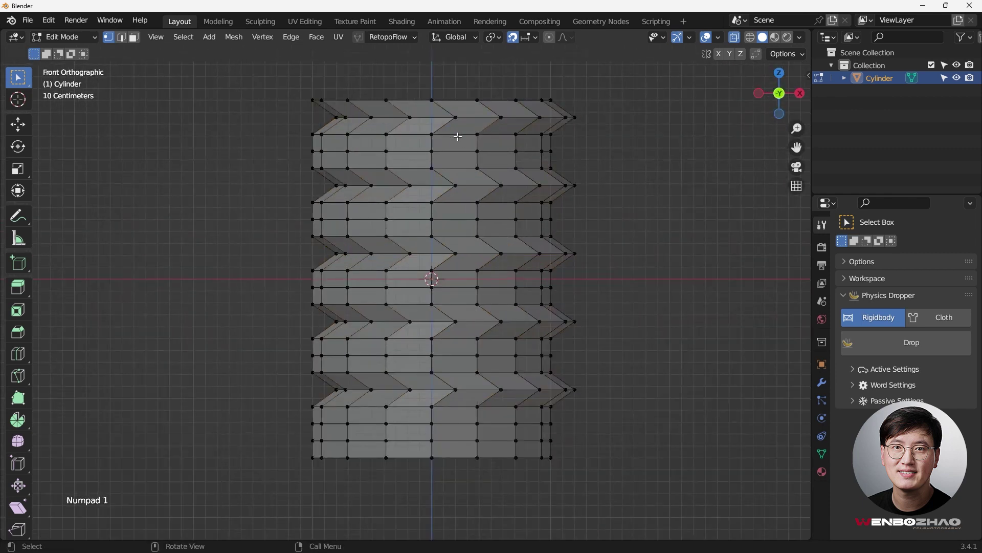
{"action": "left_click", "coordinate": [457, 134], "text": "alt+shift"}
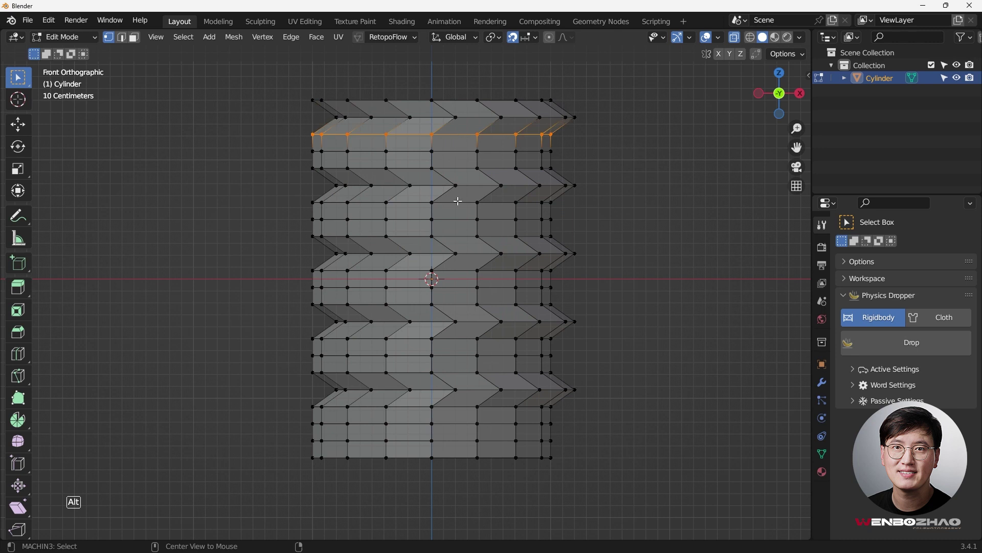
{"action": "left_click", "coordinate": [457, 203], "text": "alt+shift"}
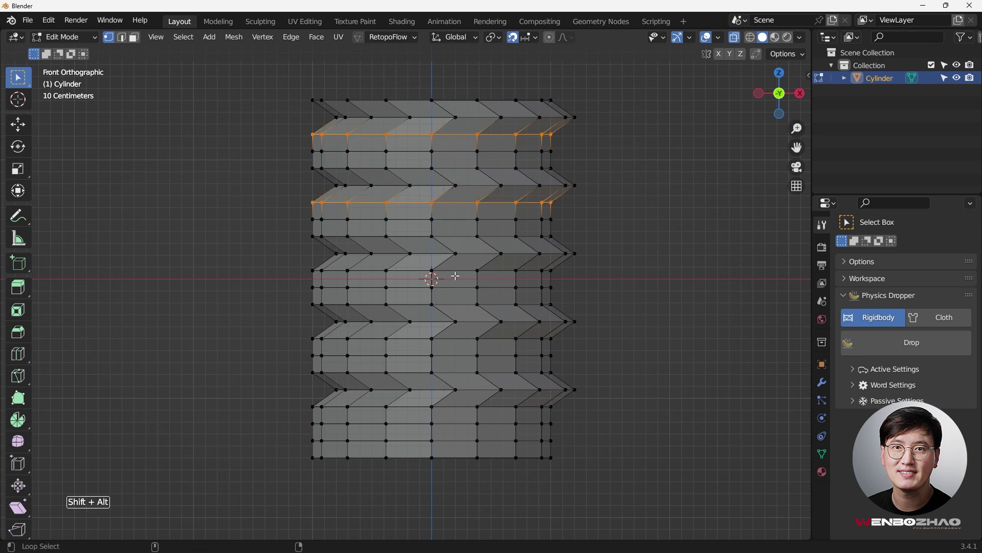
{"action": "left_click", "coordinate": [459, 272], "text": "alt+shift"}
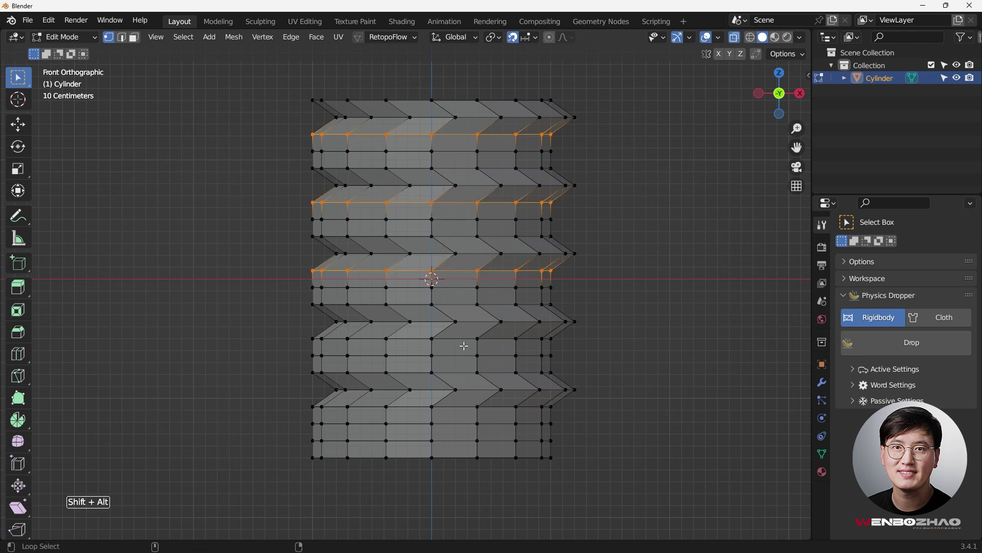
{"action": "left_click", "coordinate": [463, 339], "text": "alt+shift"}
{"action": "left_click", "coordinate": [464, 408], "text": "alt+shift"}
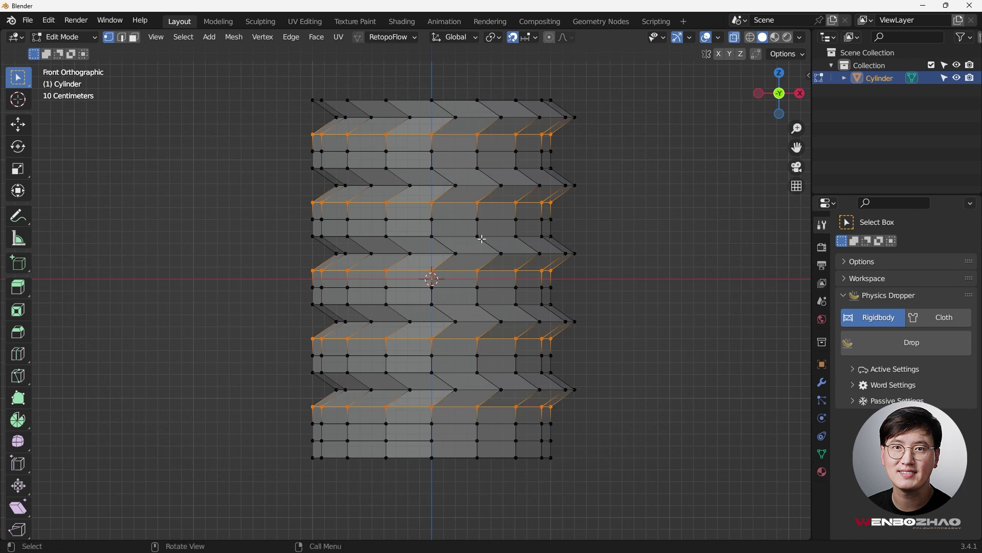
{"action": "middle_click_drag", "start_coordinate": [534, 237], "coordinate": [482, 258]}
{"action": "key", "text": "KP_7"}
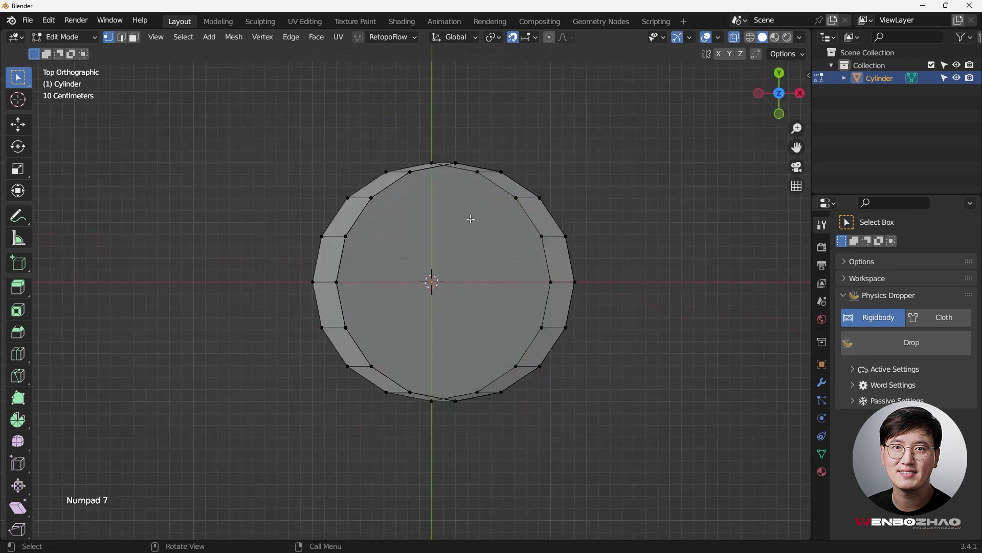
Move the selected edge loops -0.2 m along the Y axis
{"action": "key", "text": "g"}
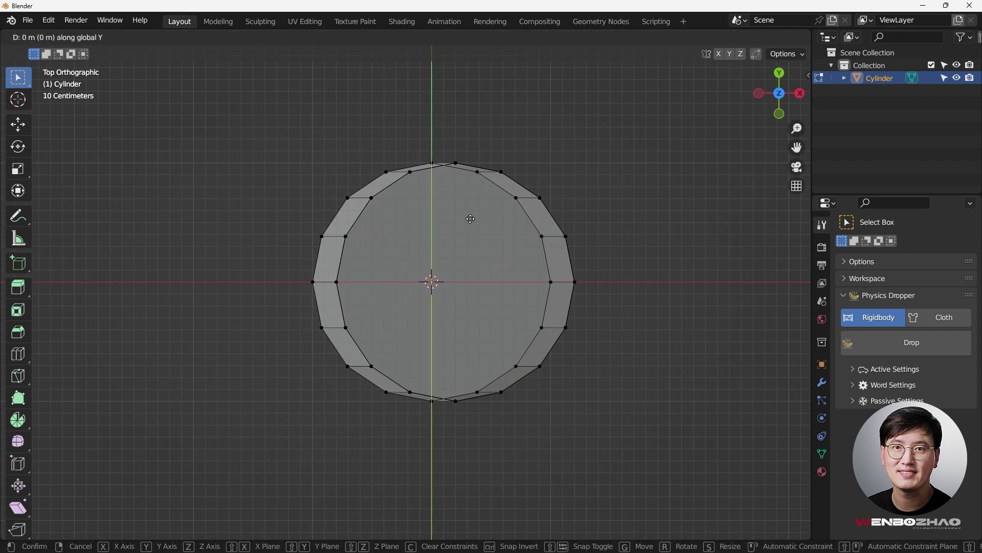
{"action": "left_click", "coordinate": [478, 247]}
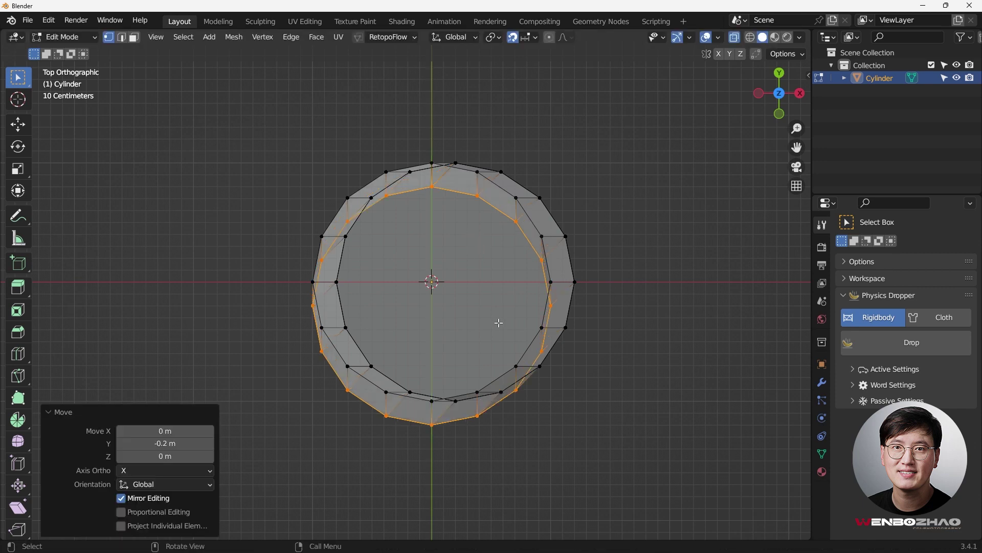
In front view, select only the five edge loops directly below the ones shifted along Y
{"action": "key", "text": "KP_1"}
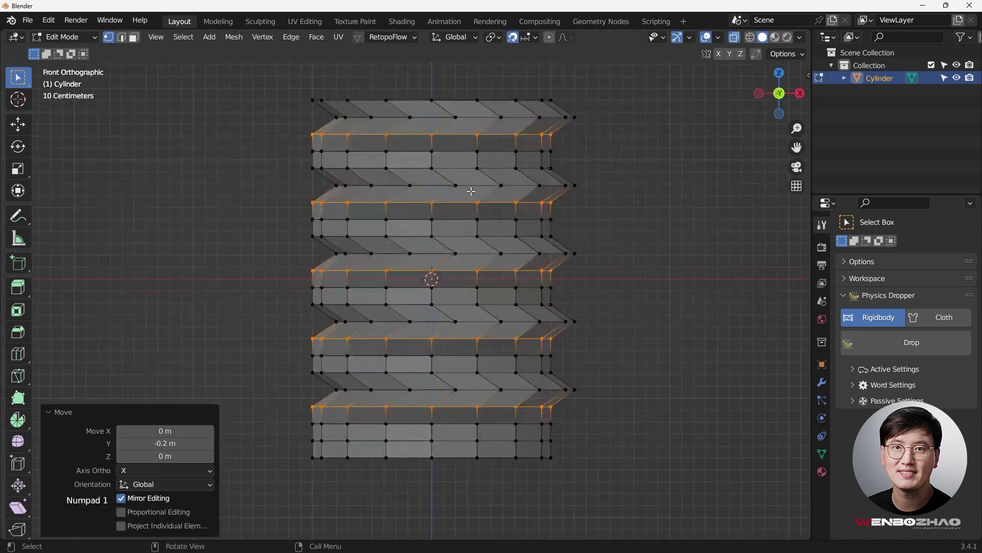
{"action": "scroll", "coordinate": [450, 158], "scroll_direction": "up", "scroll_amount": 3}
{"action": "scroll", "coordinate": [417, 153], "scroll_direction": "down", "scroll_amount": 2}
{"action": "scroll", "coordinate": [440, 148], "scroll_direction": "up", "scroll_amount": 1}
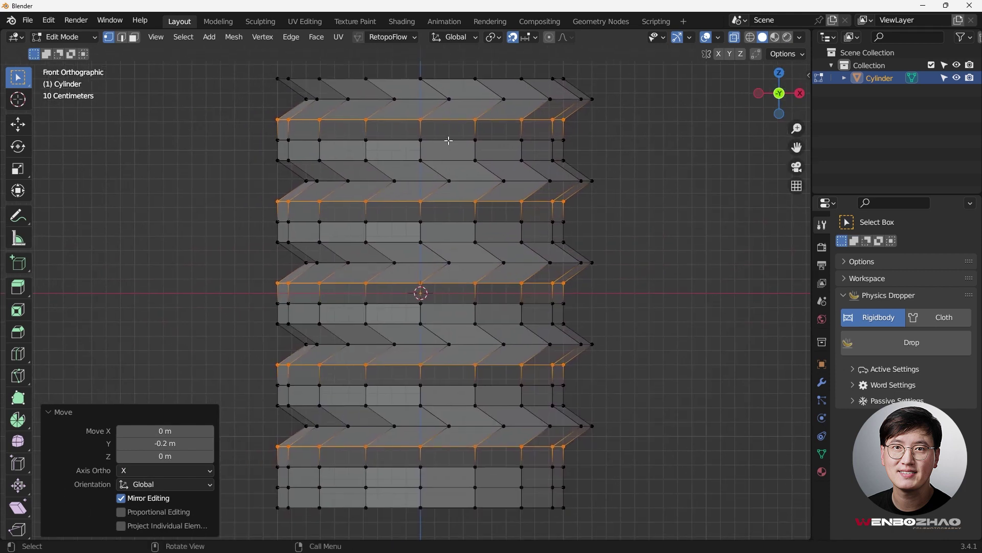
{"action": "left_click", "coordinate": [448, 141], "text": "alt"}
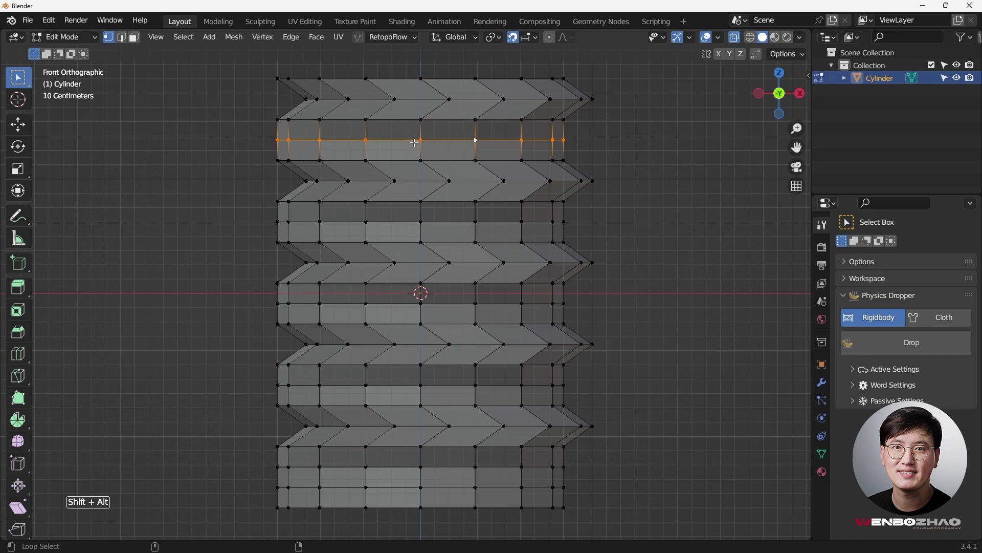
{"action": "left_click", "coordinate": [445, 223], "text": "alt+shift"}
{"action": "left_click", "coordinate": [443, 306], "text": "alt+shift"}
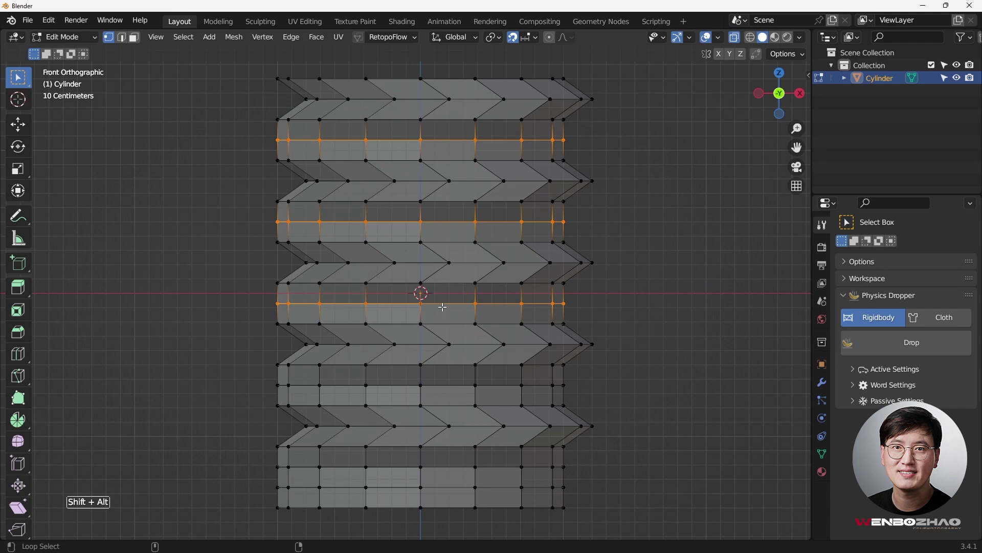
{"action": "left_click", "coordinate": [446, 385], "text": "alt+shift"}
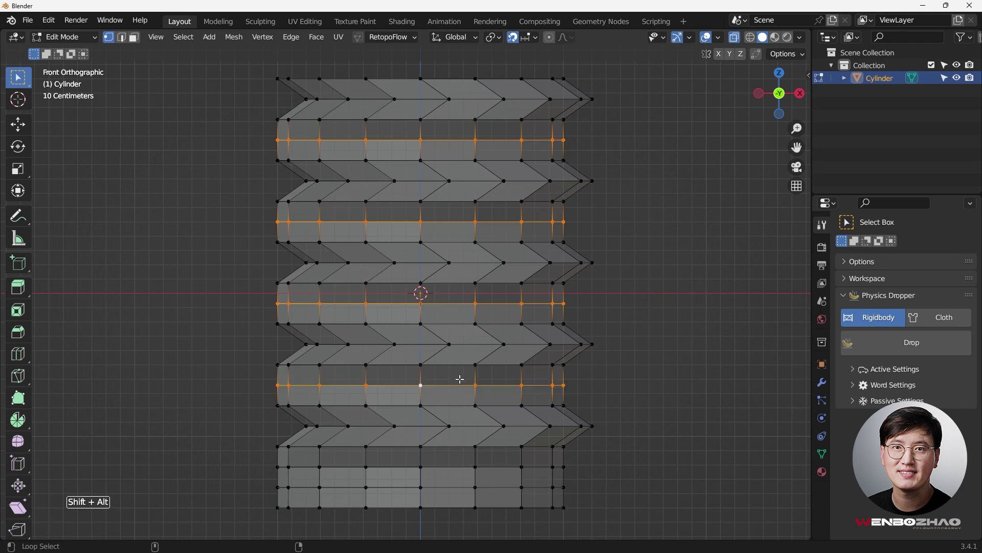
{"action": "left_click", "coordinate": [451, 468], "text": "alt+shift"}
In top view, move the selected edge loops -0.2 m along the X axis
{"action": "middle_click_drag", "start_coordinate": [563, 296], "coordinate": [560, 327]}
{"action": "key", "text": "KP_7"}
{"action": "mouse_move", "coordinate": [539, 288]}
{"action": "middle_mouse_down", "text": "shift"}
{"action": "mouse_move", "coordinate": [552, 266]}
{"action": "mouse_move", "coordinate": [531, 284]}
{"action": "middle_mouse_up", "text": "shift"}
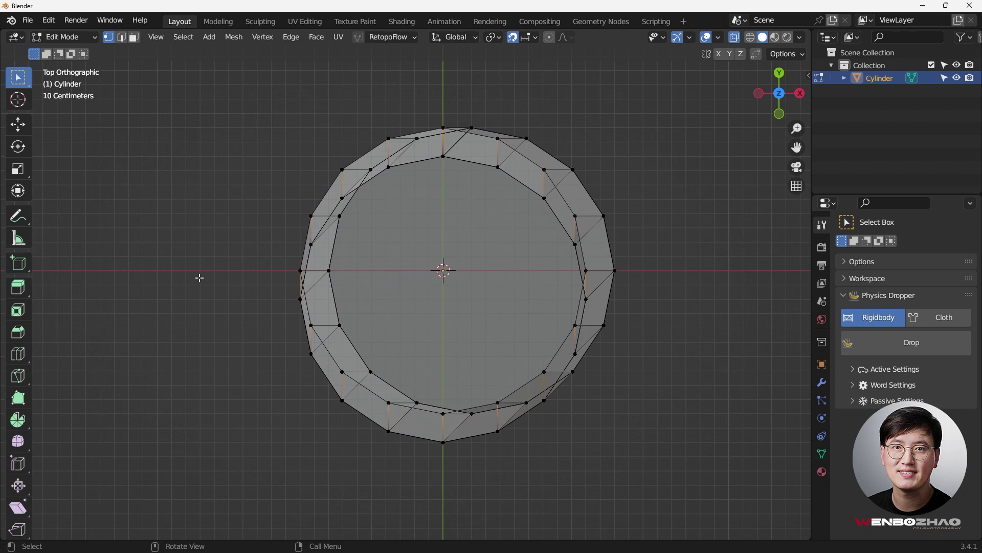
{"action": "key", "text": "g"}
{"action": "key", "text": "x"}
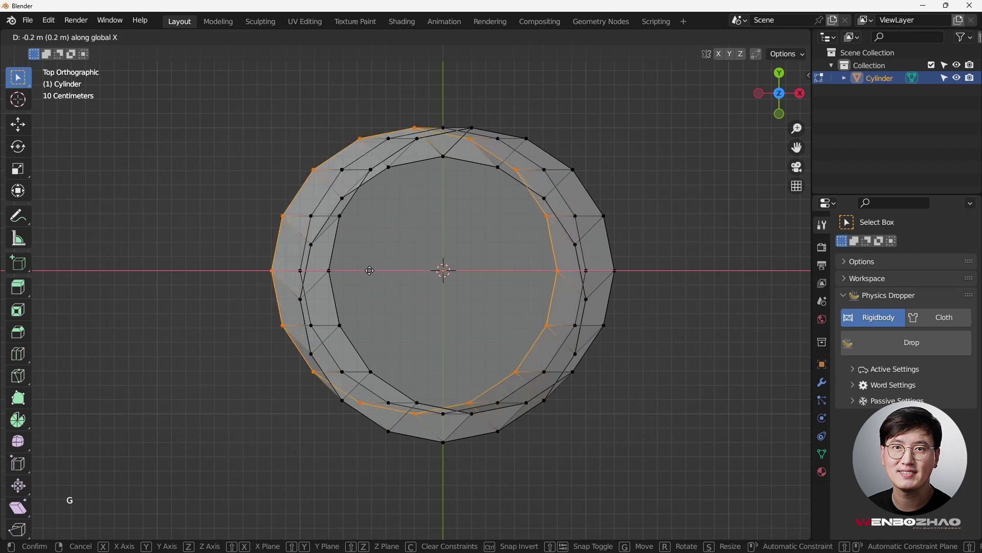
{"action": "left_click", "coordinate": [370, 270]}
In front view, replace the selection with the five edge loops directly below the ones shifted along negative X
{"action": "middle_click_drag", "start_coordinate": [473, 317], "coordinate": [474, 222]}
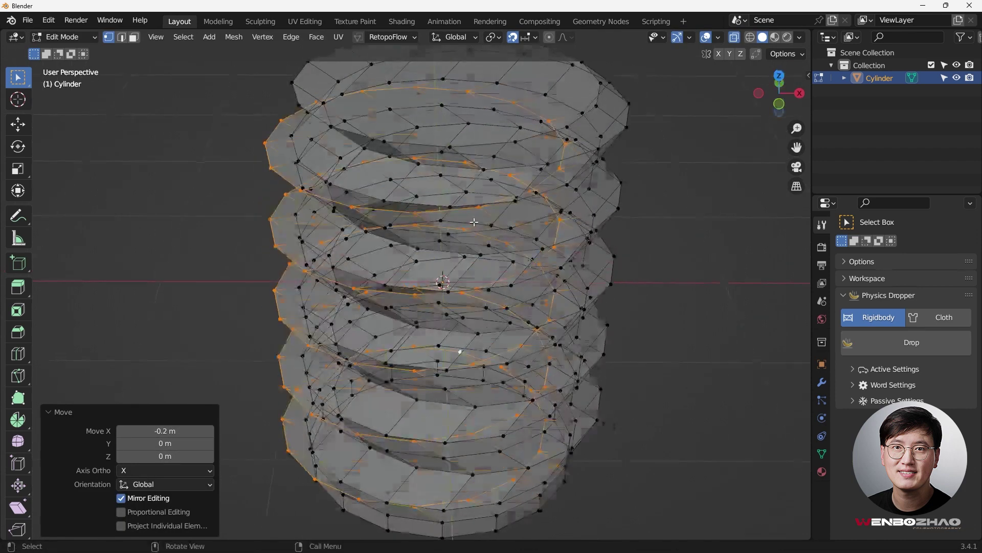
{"action": "key", "text": "KP_1"}
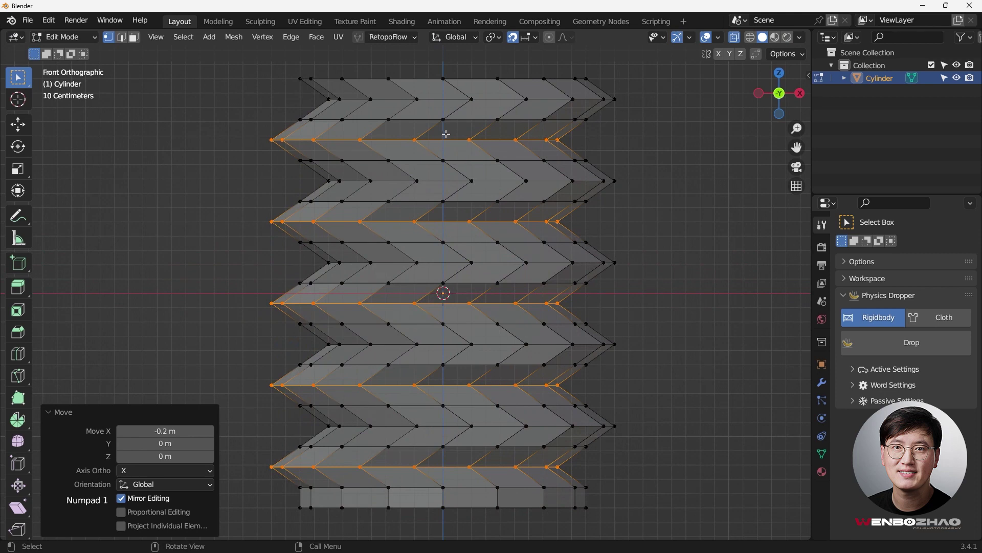
{"action": "scroll", "coordinate": [452, 159], "scroll_direction": "down", "scroll_amount": 1}
{"action": "middle_click_drag", "start_coordinate": [451, 159], "coordinate": [433, 142], "text": "shift"}
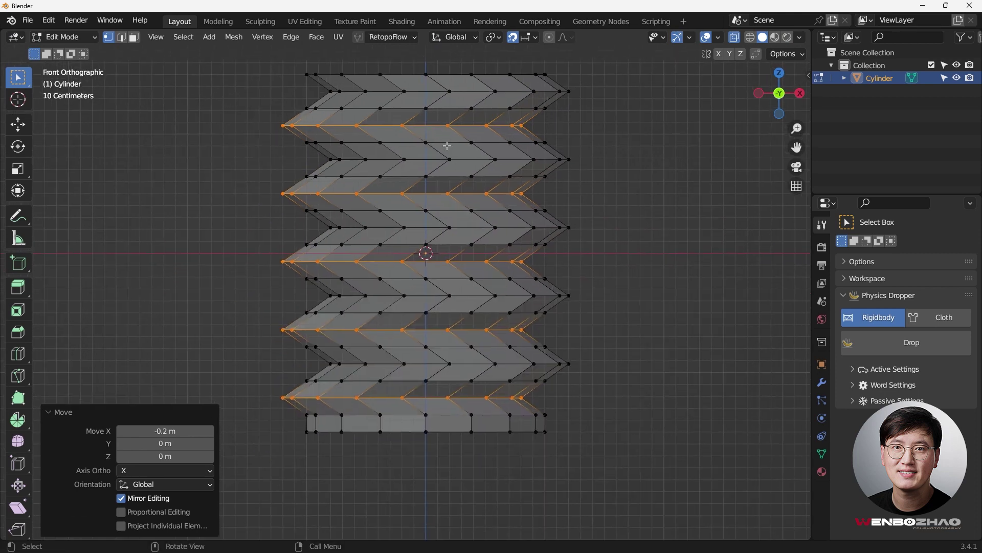
{"action": "left_click", "coordinate": [444, 143]}
{"action": "left_click", "coordinate": [444, 143], "text": "alt"}
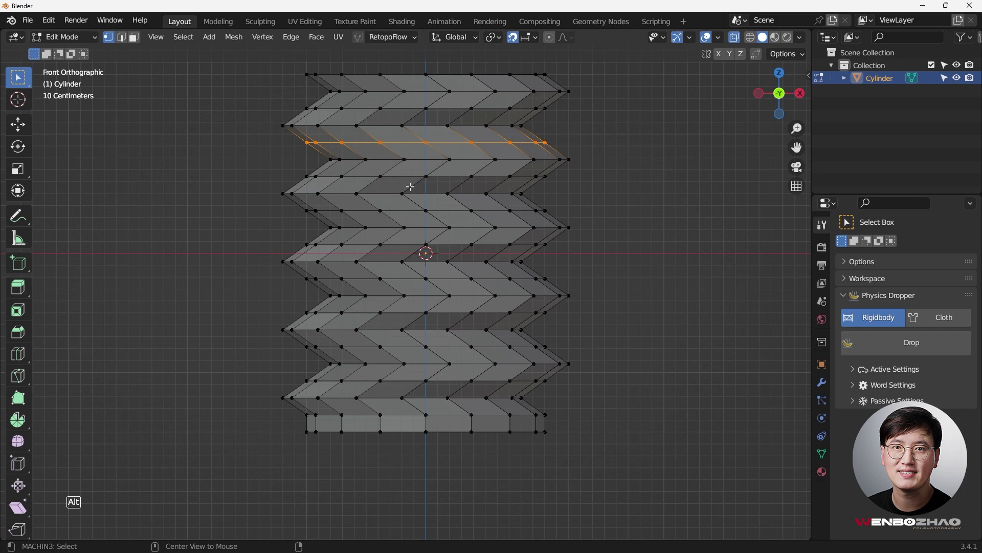
{"action": "left_click", "coordinate": [445, 211], "text": "alt+shift"}
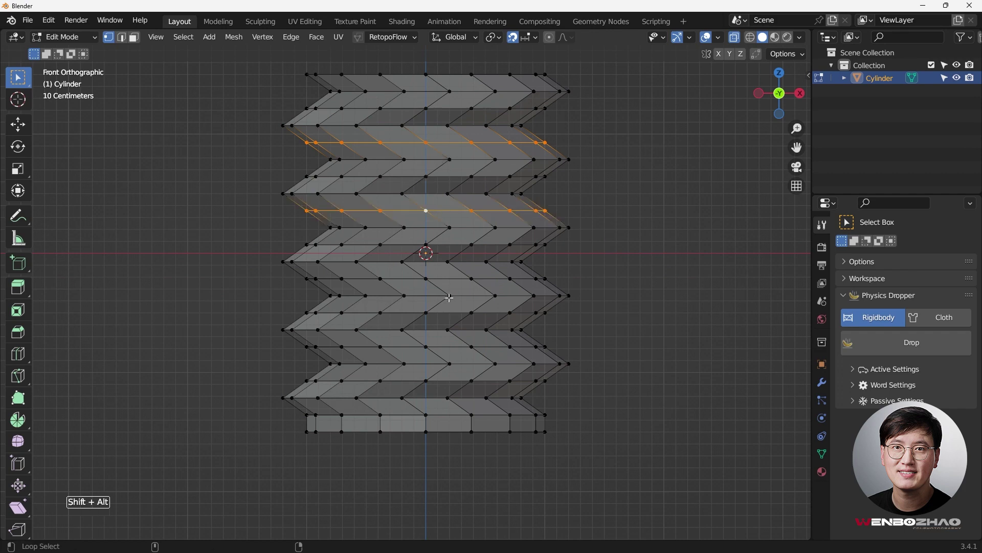
{"action": "left_click", "coordinate": [444, 280], "text": "alt+shift"}
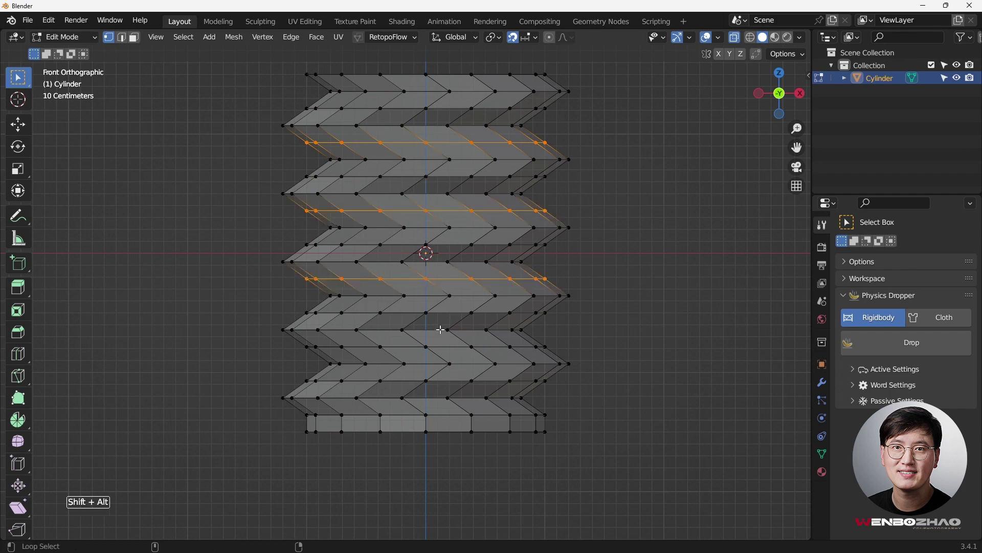
{"action": "left_click", "coordinate": [445, 348], "text": "alt+shift"}
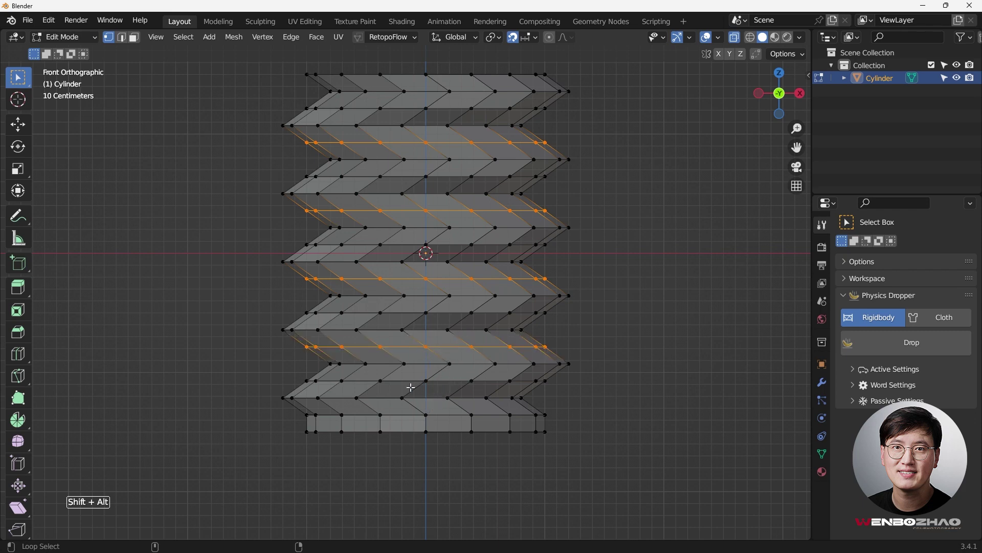
{"action": "left_click", "coordinate": [427, 416], "text": "alt+shift"}
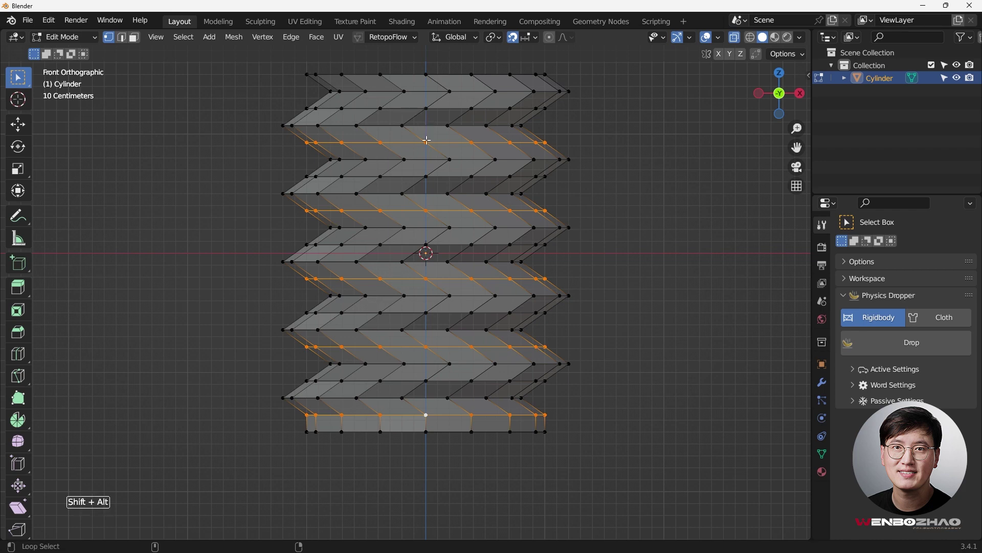
In top view, move the selected edge loops 0.2 m along the Y axis
{"action": "middle_click_drag", "start_coordinate": [442, 183], "coordinate": [446, 215]}
{"action": "key", "text": "KP_7"}
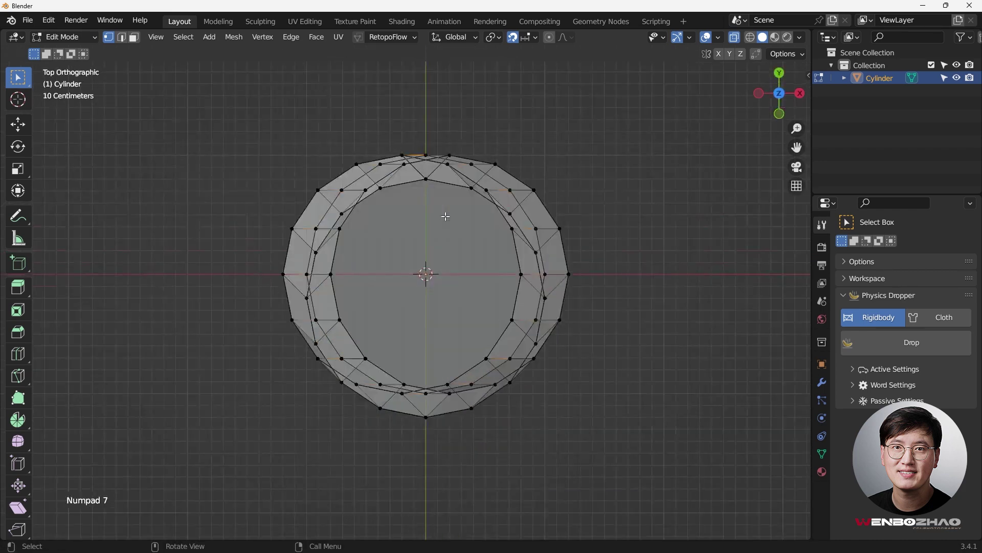
{"action": "scroll", "coordinate": [467, 200], "scroll_direction": "down", "scroll_amount": 1}
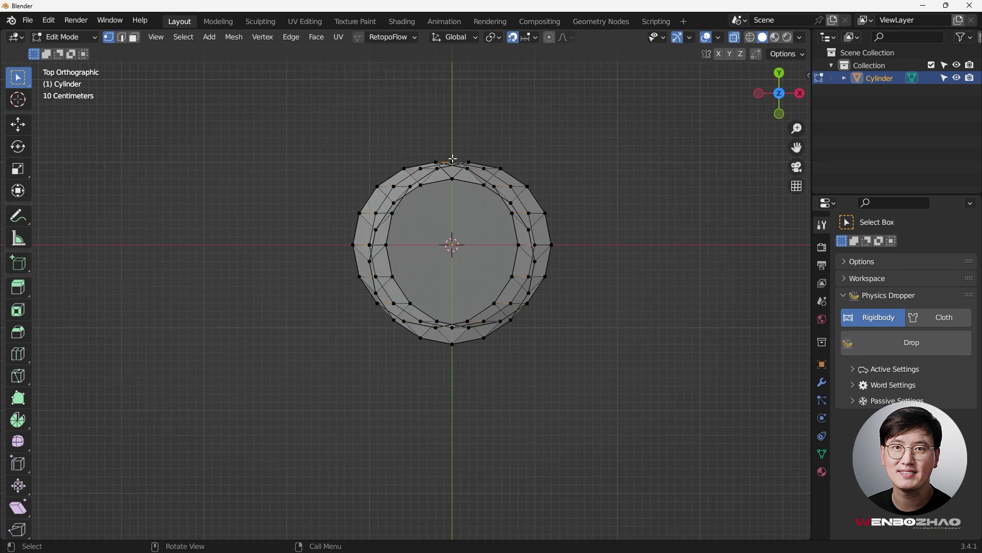
{"action": "middle_click_drag", "start_coordinate": [456, 90], "coordinate": [435, 194], "text": "shift"}
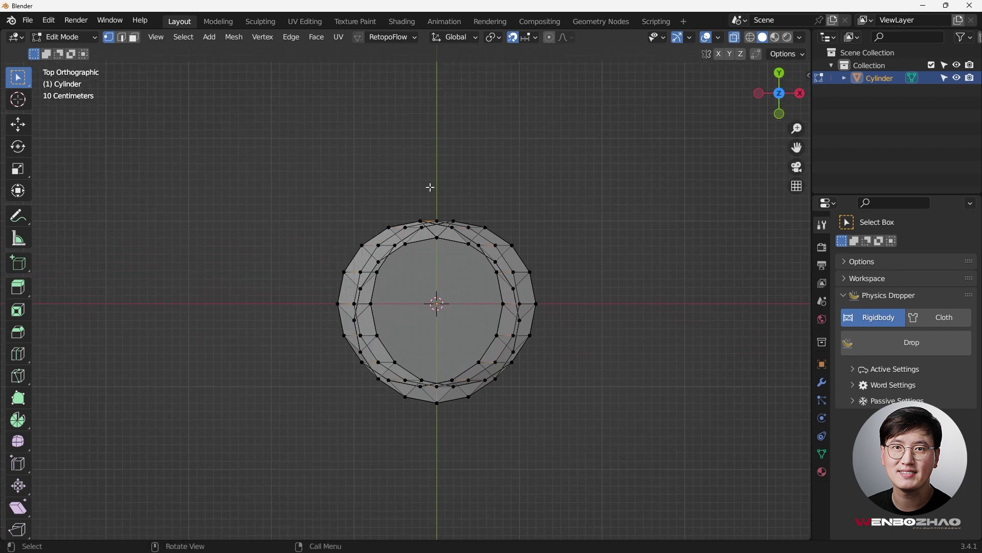
{"action": "key", "text": "g"}
{"action": "key", "text": "y"}
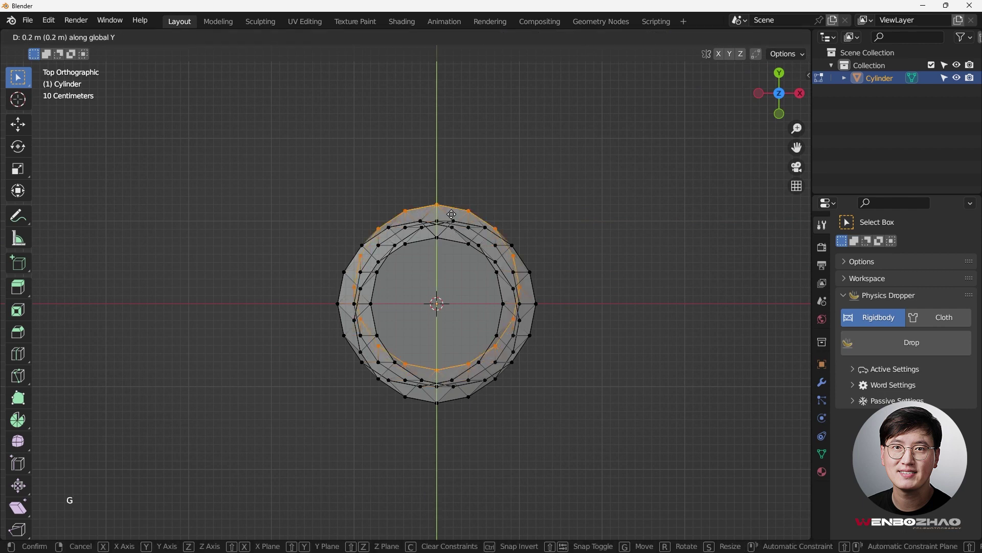
{"action": "left_click", "coordinate": [452, 215]}
Switch to front view, turn off X-ray and clear the selection
{"action": "key", "text": "KP_1"}
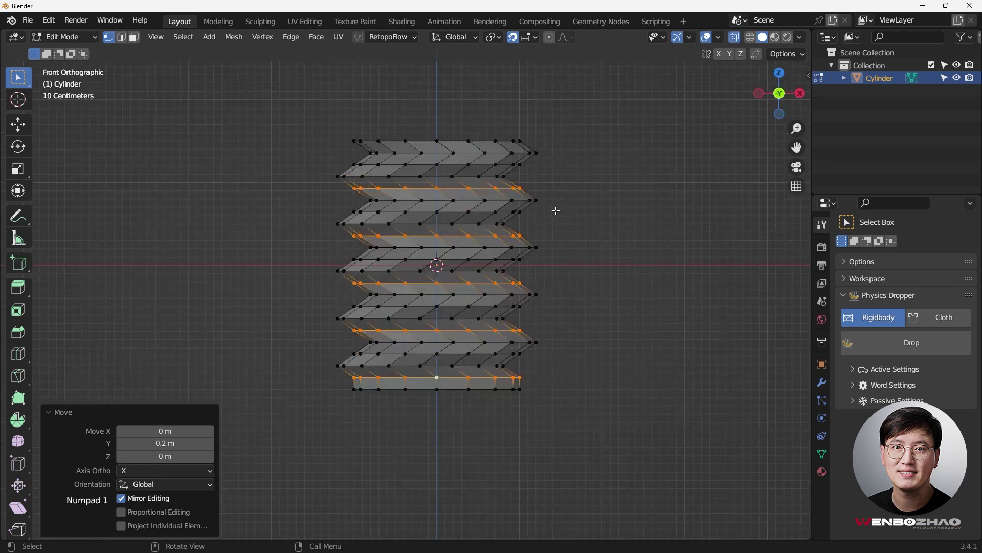
{"action": "key", "text": "alt+z"}
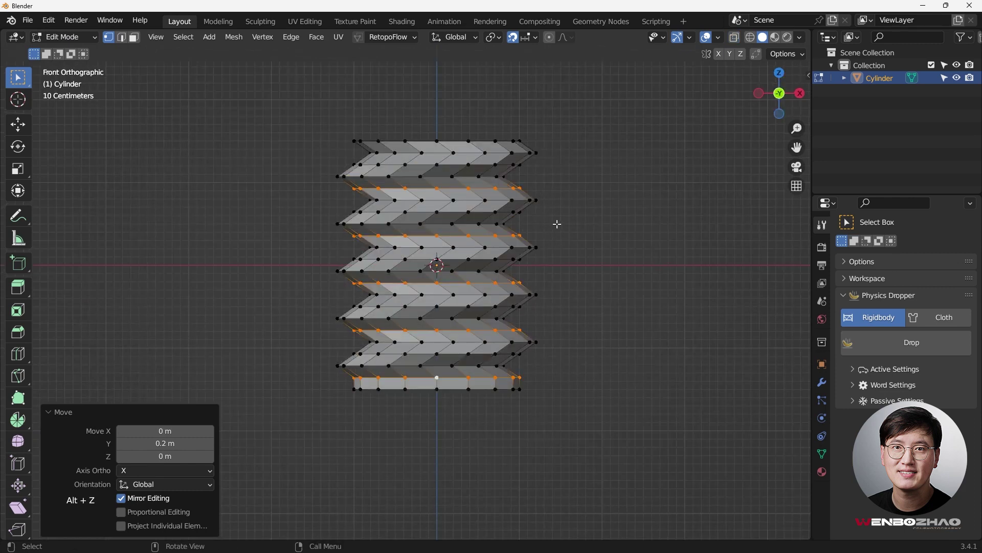
{"action": "left_click", "coordinate": [583, 229]}
Select the cylinder's top cap and inset it twice, first by about 0.07 m and again by about 0.47 m
{"action": "middle_click_drag", "start_coordinate": [541, 222], "coordinate": [488, 168]}
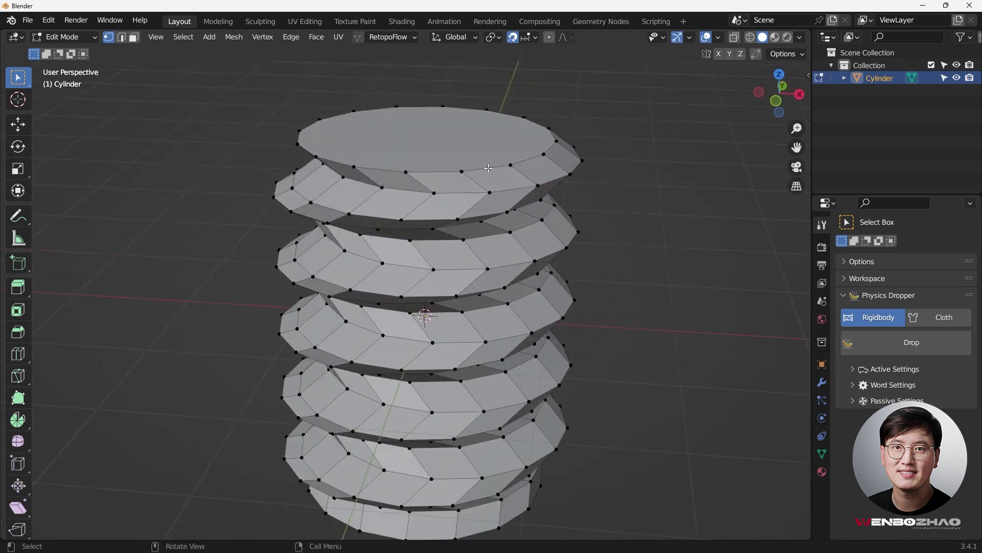
{"action": "left_click", "coordinate": [489, 168], "text": "alt"}
{"action": "key", "text": "KP_7"}
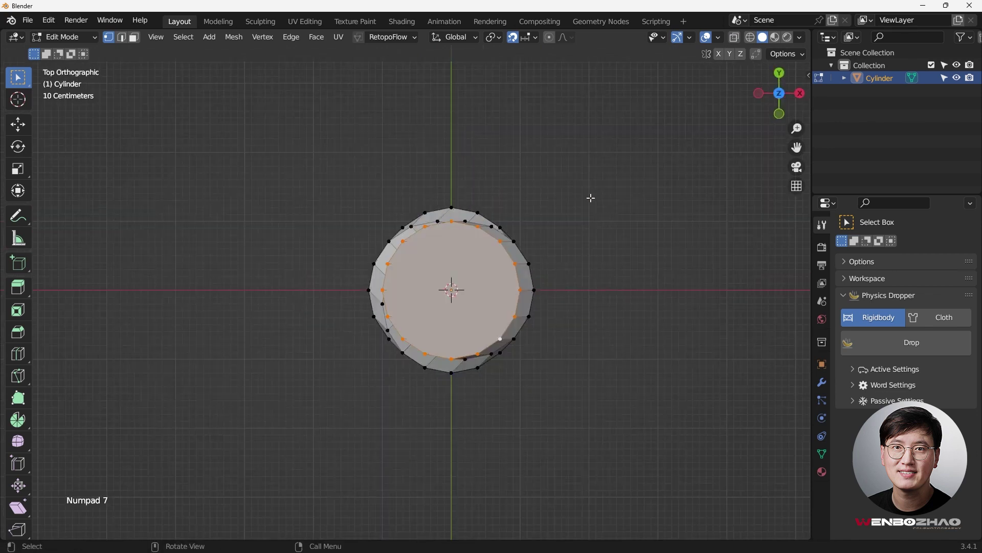
{"action": "key", "text": "i"}
{"action": "left_click", "coordinate": [587, 201]}
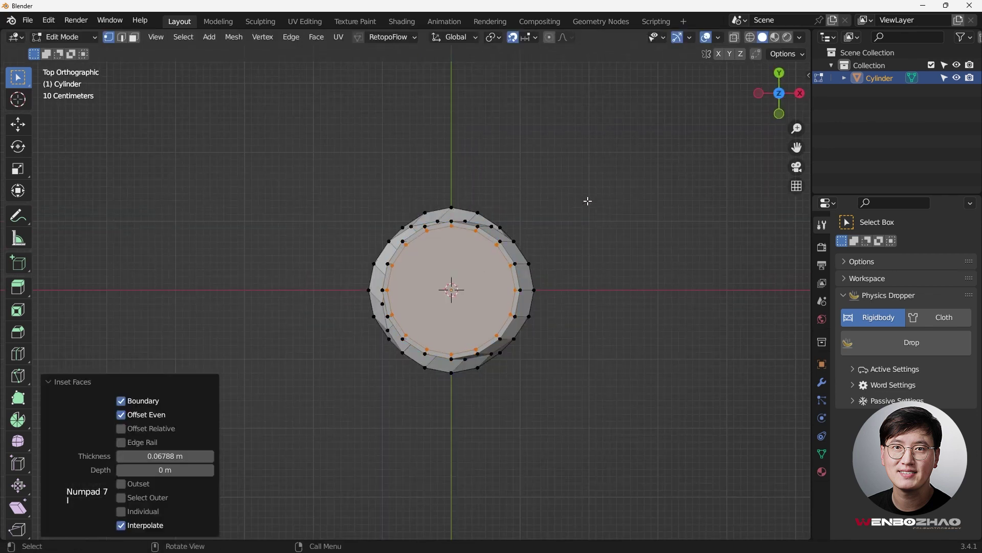
{"action": "key", "text": "i"}
{"action": "left_click", "coordinate": [586, 212]}
Select the cylinder's bottom cap and inset it twice, first by about 0.08 m and again well toward the centre
{"action": "middle_click_drag", "start_coordinate": [476, 414], "coordinate": [481, 240]}
{"action": "scroll", "coordinate": [495, 307], "scroll_direction": "down", "scroll_amount": 5}
{"action": "scroll", "coordinate": [478, 232], "scroll_direction": "up", "scroll_amount": 5}
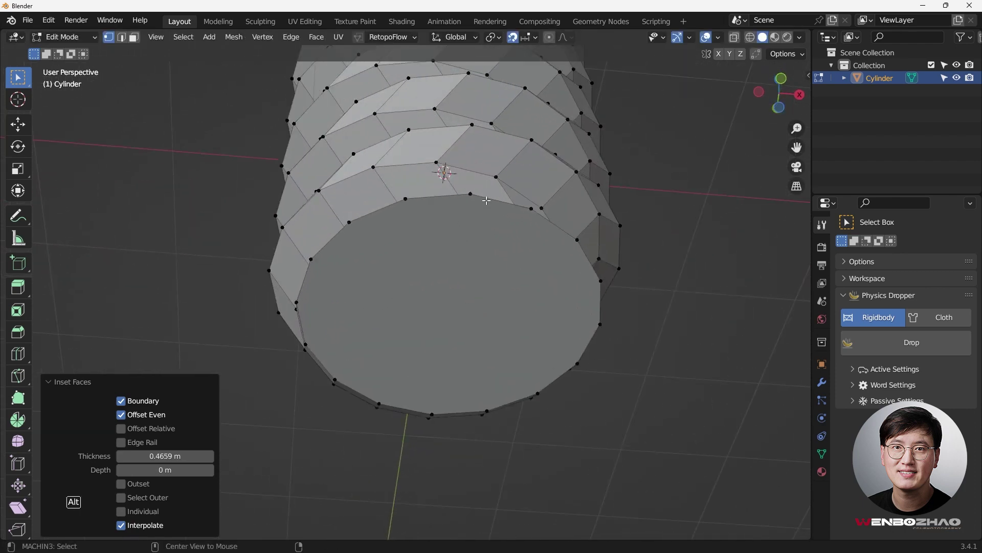
{"action": "left_click", "coordinate": [501, 214], "text": "alt"}
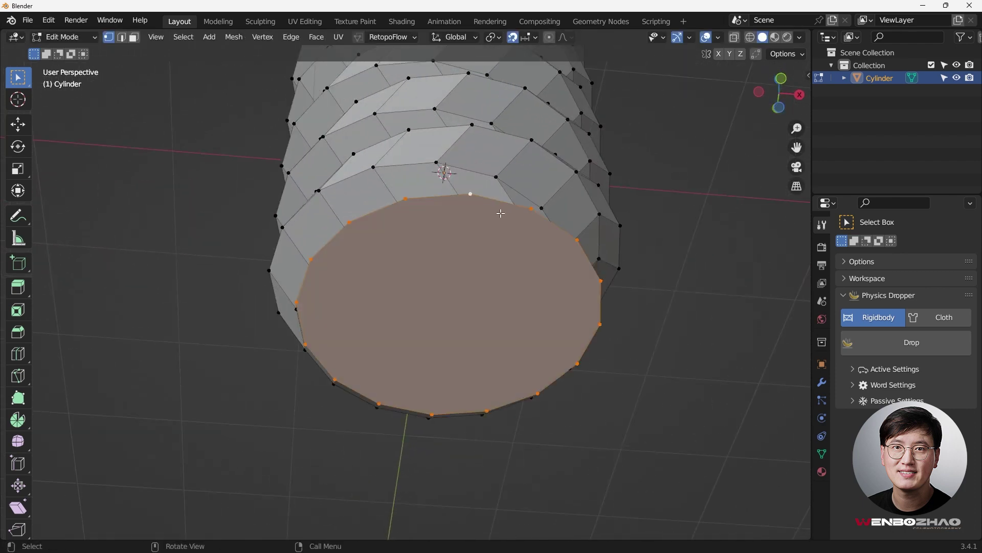
{"action": "key", "text": "i"}
{"action": "left_click", "coordinate": [618, 194]}
{"action": "key", "text": "i"}
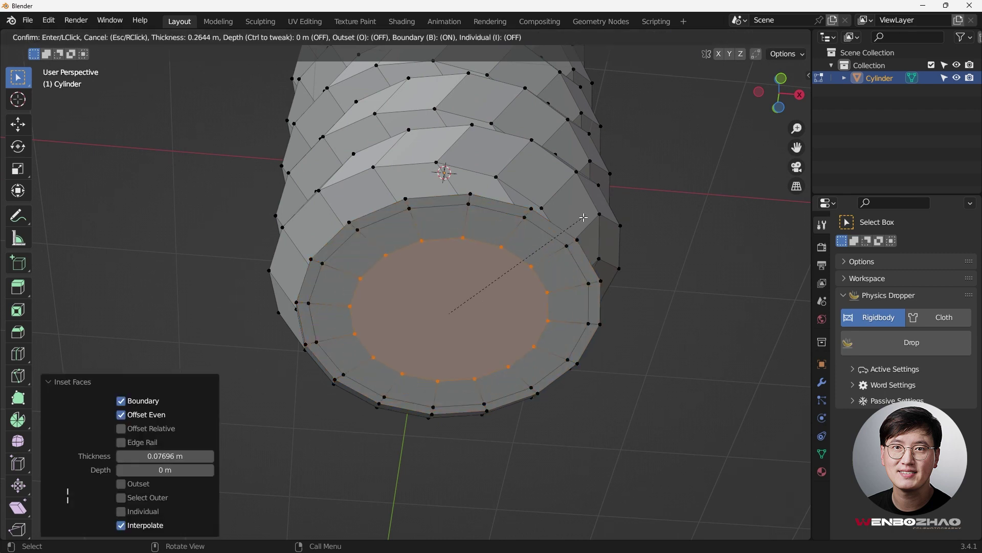
{"action": "left_click", "coordinate": [580, 218]}
In Object Mode and front view, add a level 2 Subdivision modifier to the cylinder and display its modifier settings
{"action": "key", "text": "Tab"}
{"action": "left_click", "coordinate": [536, 197]}
{"action": "middle_click_drag", "start_coordinate": [534, 200], "coordinate": [493, 208]}
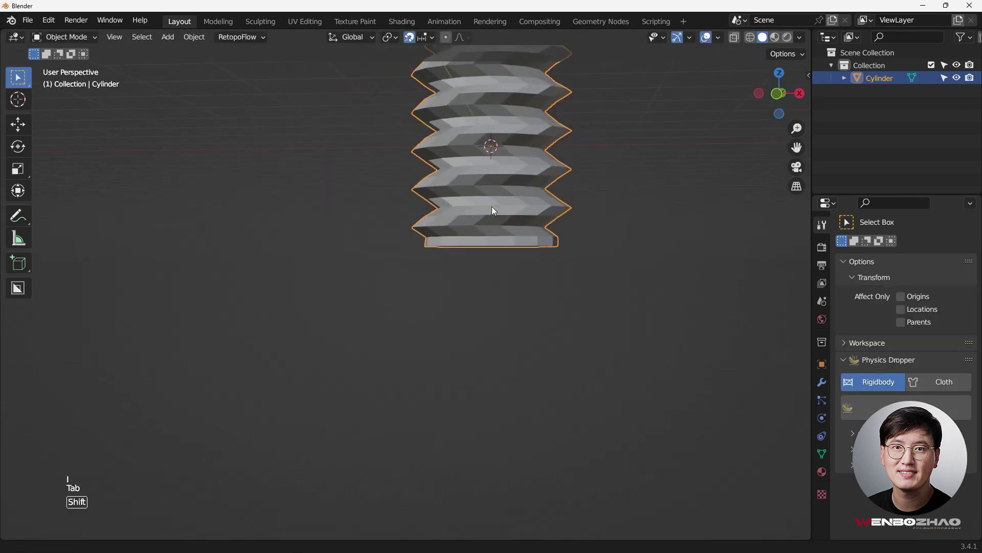
{"action": "key", "text": "KP_1"}
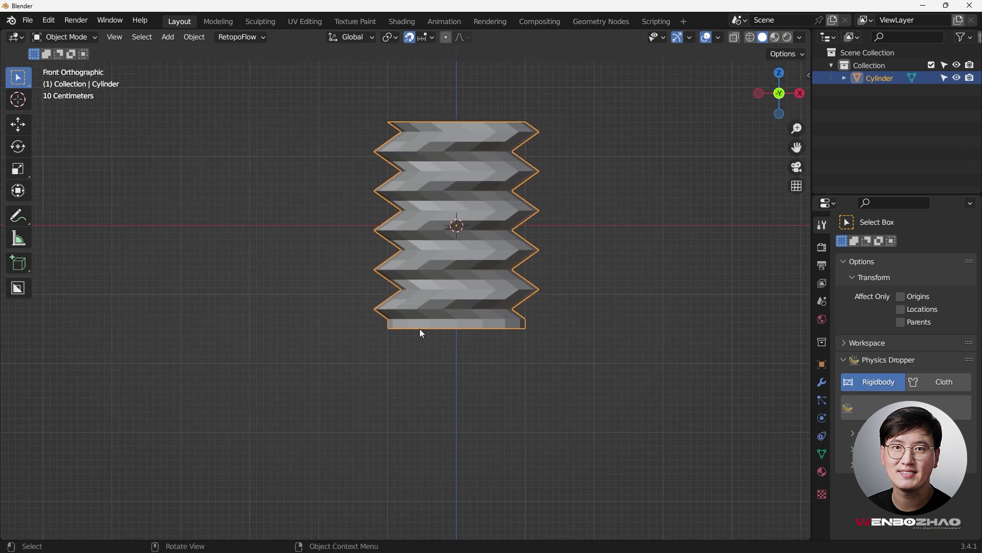
{"action": "middle_click_drag", "start_coordinate": [401, 316], "coordinate": [432, 312]}
{"action": "key", "text": "KP_1"}
{"action": "middle_click_drag", "start_coordinate": [487, 272], "coordinate": [455, 280], "text": "shift"}
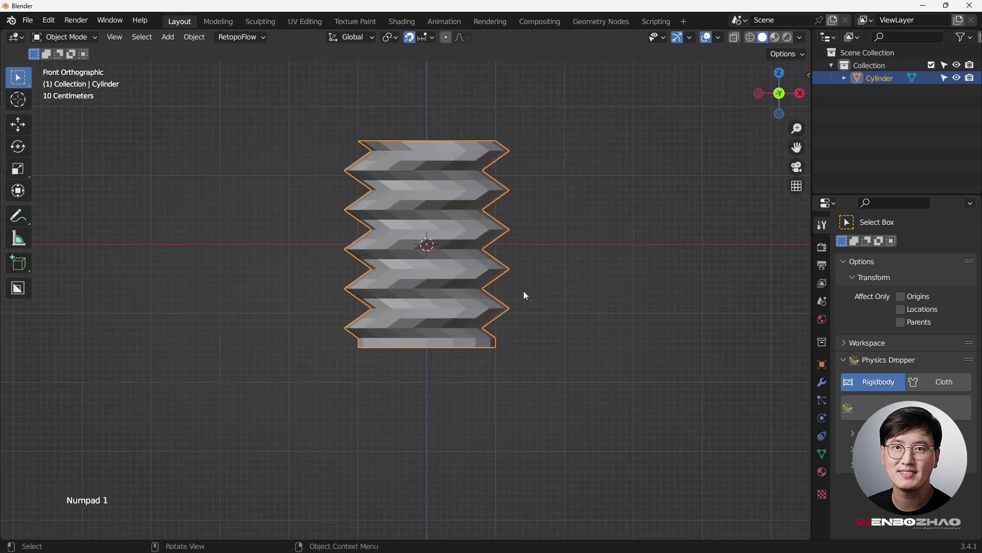
{"action": "key", "text": "ctrl+2"}
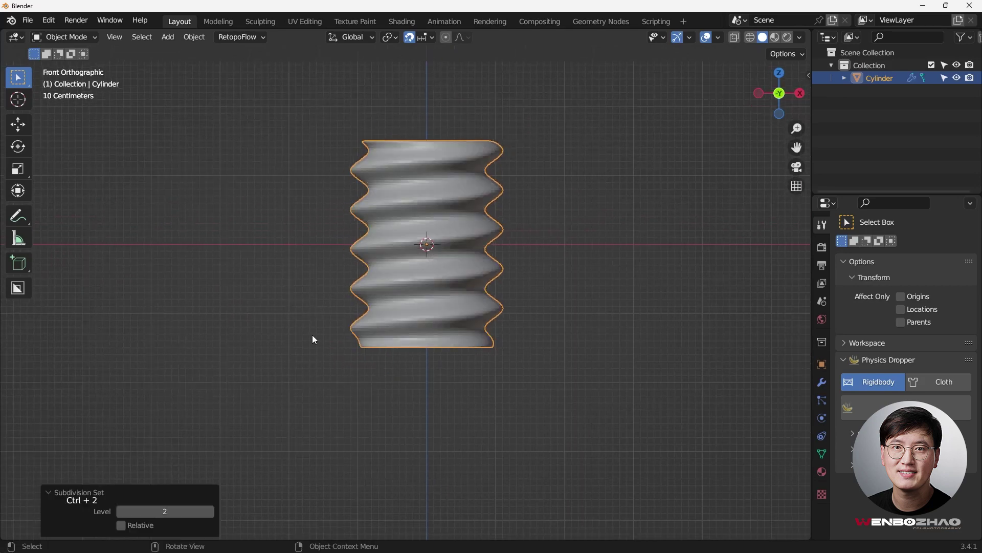
{"action": "left_click", "coordinate": [822, 383]}
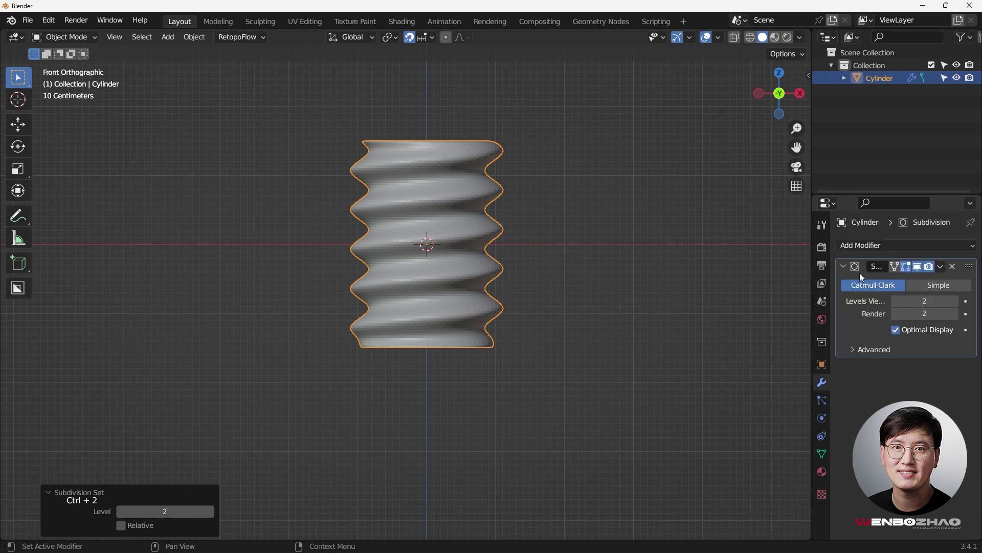
{"action": "scroll", "coordinate": [436, 223], "scroll_direction": "up", "scroll_amount": 4}
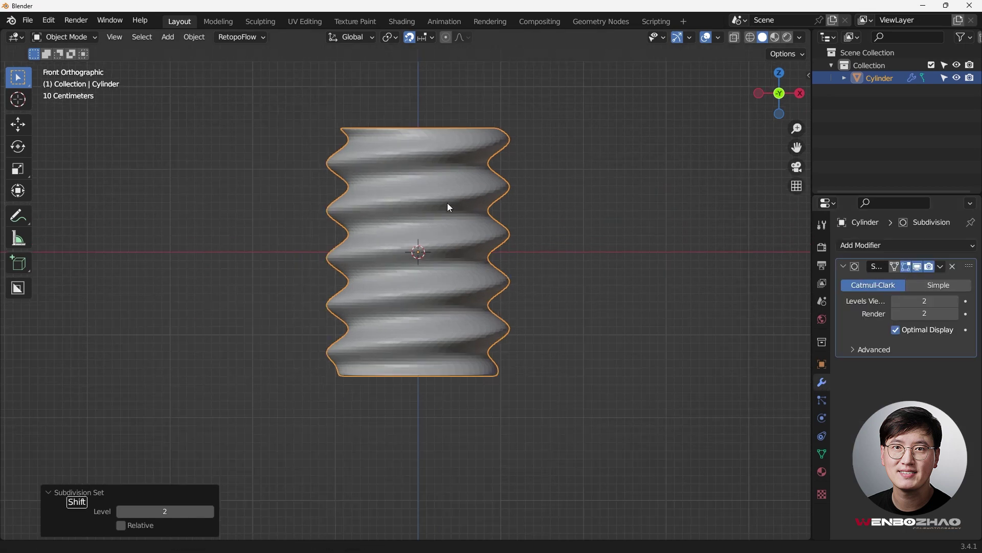
Apply smooth shading to the cylinder and return to front view
{"action": "right_click", "coordinate": [432, 185]}
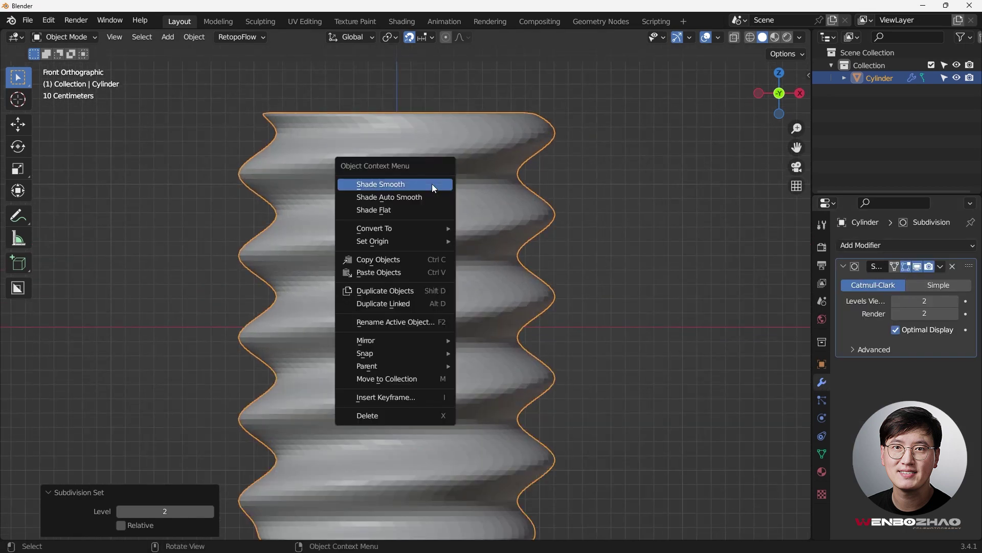
{"action": "left_click", "coordinate": [432, 184]}
{"action": "scroll", "coordinate": [450, 197], "scroll_direction": "down", "scroll_amount": 3}
{"action": "middle_click_drag", "start_coordinate": [459, 207], "coordinate": [465, 260]}
{"action": "key", "text": "KP_1"}
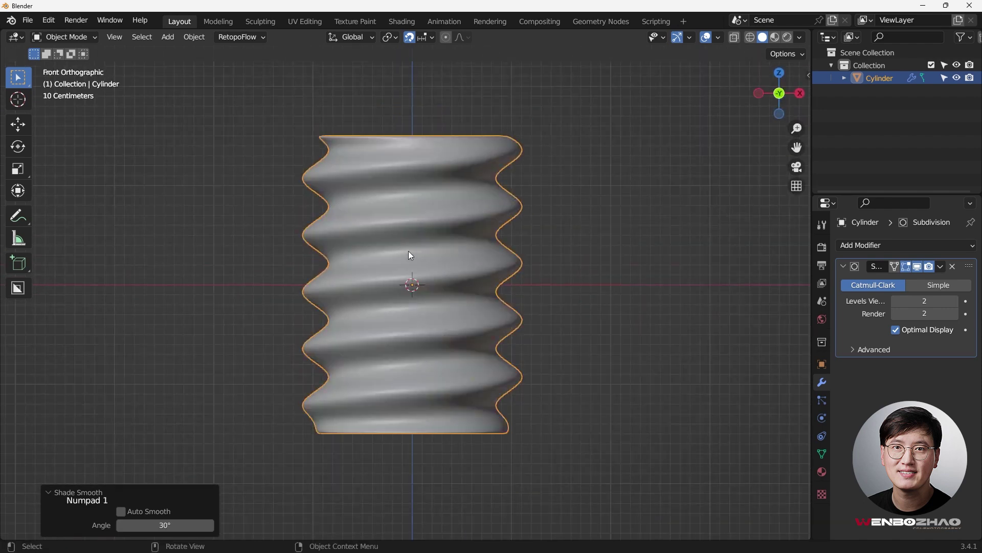
{"action": "scroll", "coordinate": [447, 261], "scroll_direction": "down", "scroll_amount": 3}
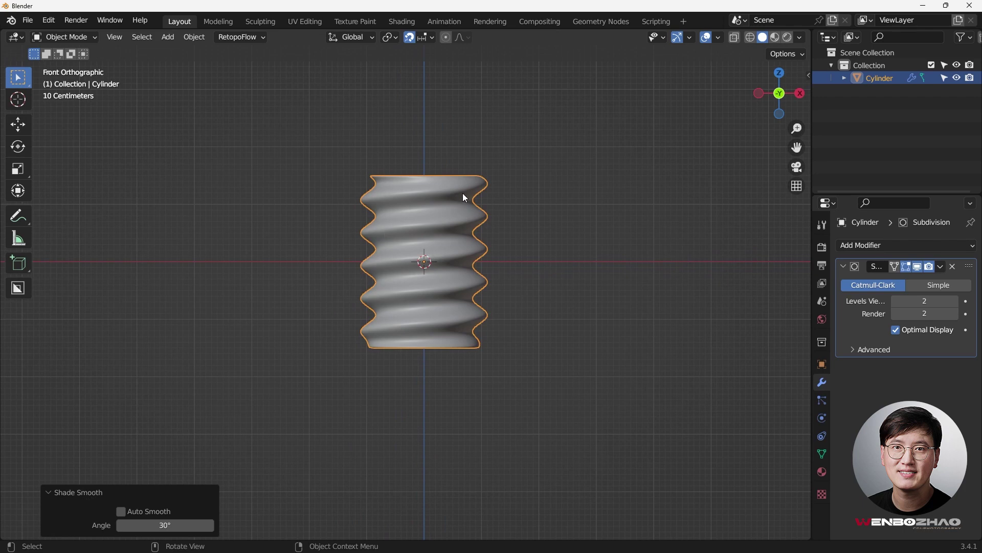
Try flattening the cylinder along Z to about 0.27 of its height, inspect it, and undo the scaling
{"action": "key", "text": "s"}
{"action": "key", "text": "z"}
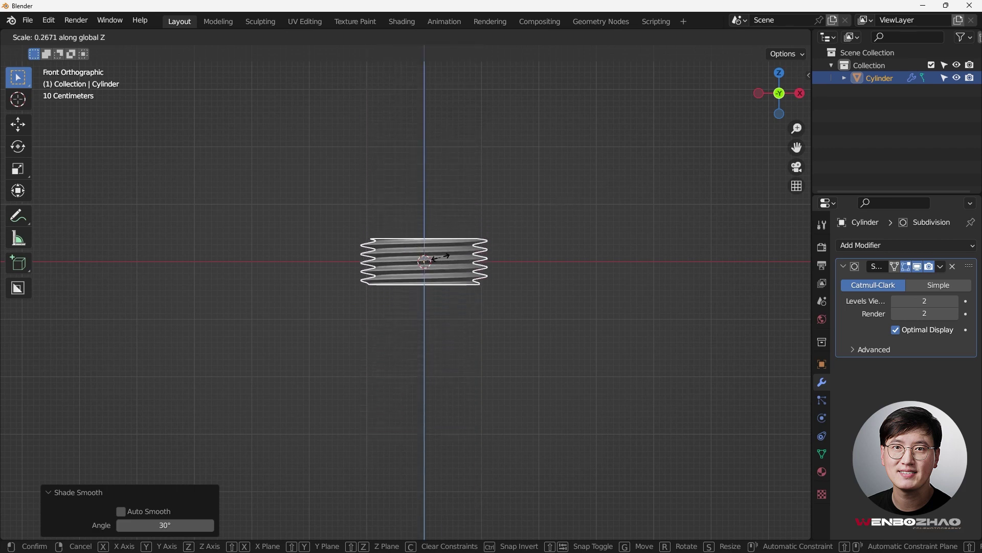
{"action": "left_click", "coordinate": [439, 257]}
{"action": "scroll", "coordinate": [441, 257], "scroll_direction": "up", "scroll_amount": 3}
{"action": "middle_click_drag", "start_coordinate": [441, 257], "coordinate": [560, 228]}
{"action": "scroll", "coordinate": [435, 244], "scroll_direction": "up", "scroll_amount": 3}
{"action": "key", "text": "KP_1"}
{"action": "scroll", "coordinate": [407, 229], "scroll_direction": "down", "scroll_amount": 3}
{"action": "key", "text": "ctrl+z"}
{"action": "key", "text": "KP_1"}
{"action": "middle_click_drag", "start_coordinate": [437, 241], "coordinate": [463, 240], "text": "shift"}
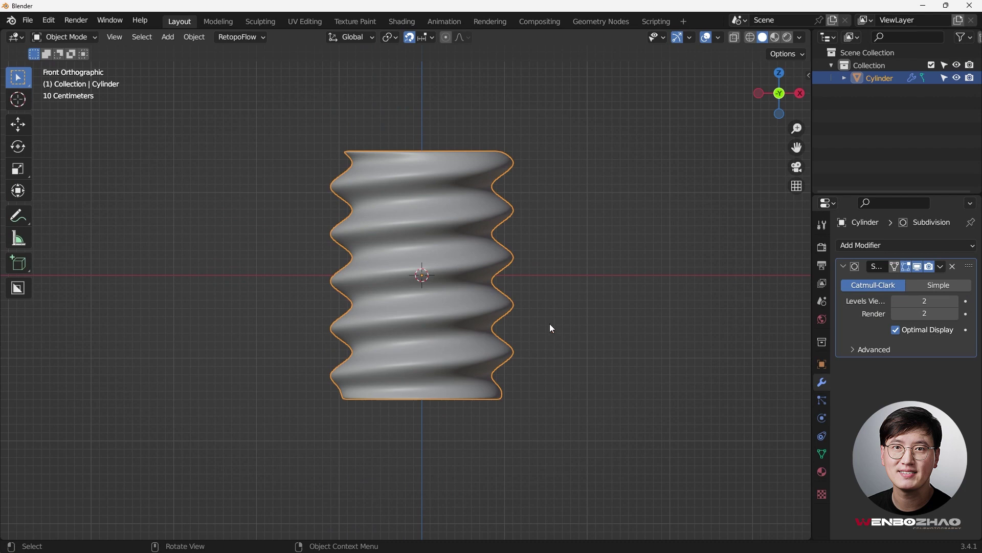
Add a lattice at the world origin and scale it uniformly by about 3.2 to enclose the cylinder's full height
{"action": "scroll", "coordinate": [520, 324], "scroll_direction": "down", "scroll_amount": 2}
{"action": "middle_click_drag", "start_coordinate": [519, 326], "coordinate": [454, 314], "text": "shift"}
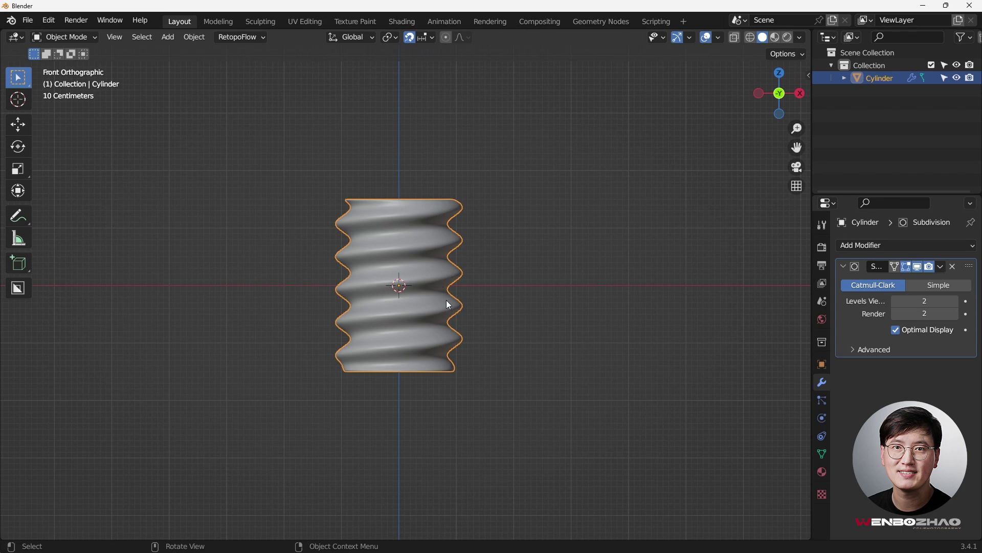
{"action": "middle_click_drag", "start_coordinate": [410, 300], "coordinate": [420, 292], "text": "shift"}
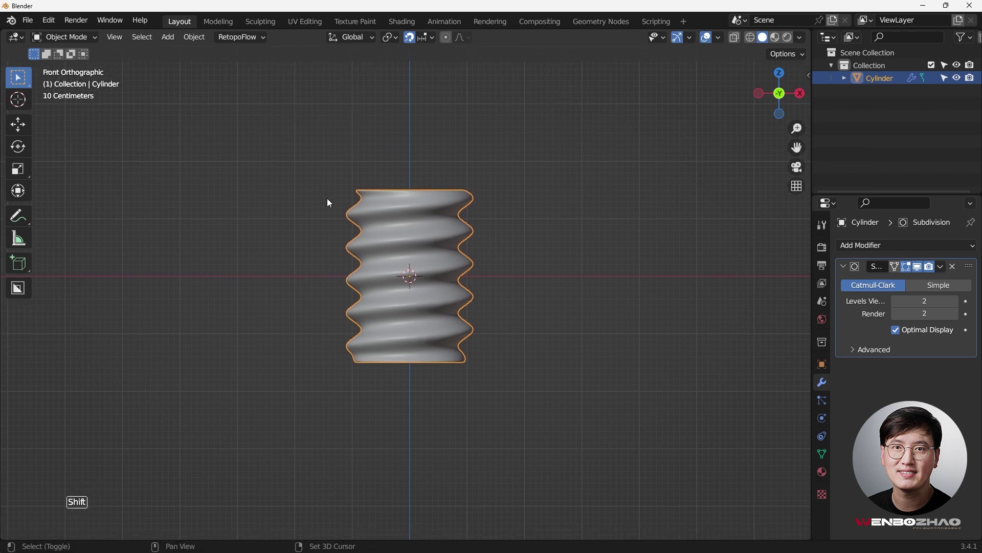
{"action": "key", "text": "shift+a"}
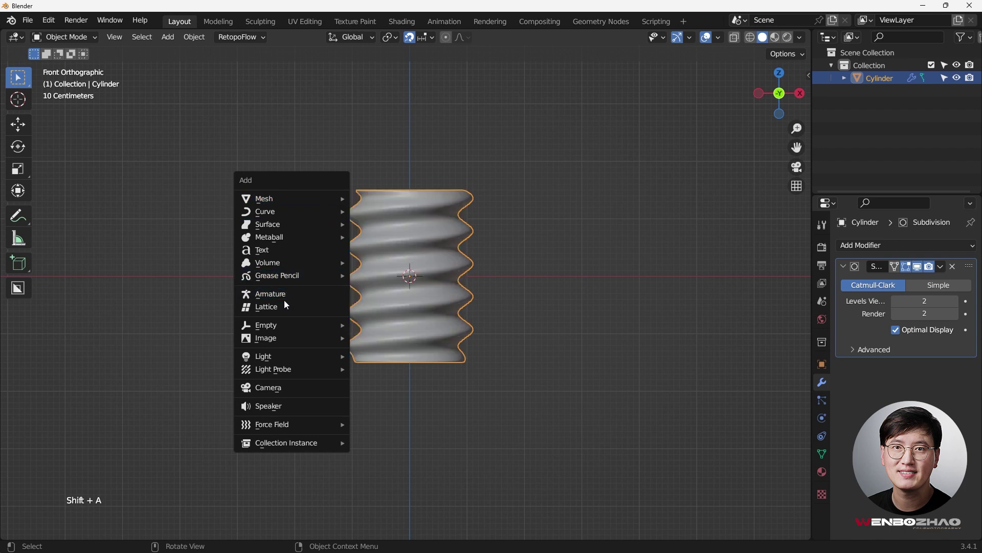
{"action": "left_click", "coordinate": [281, 305]}
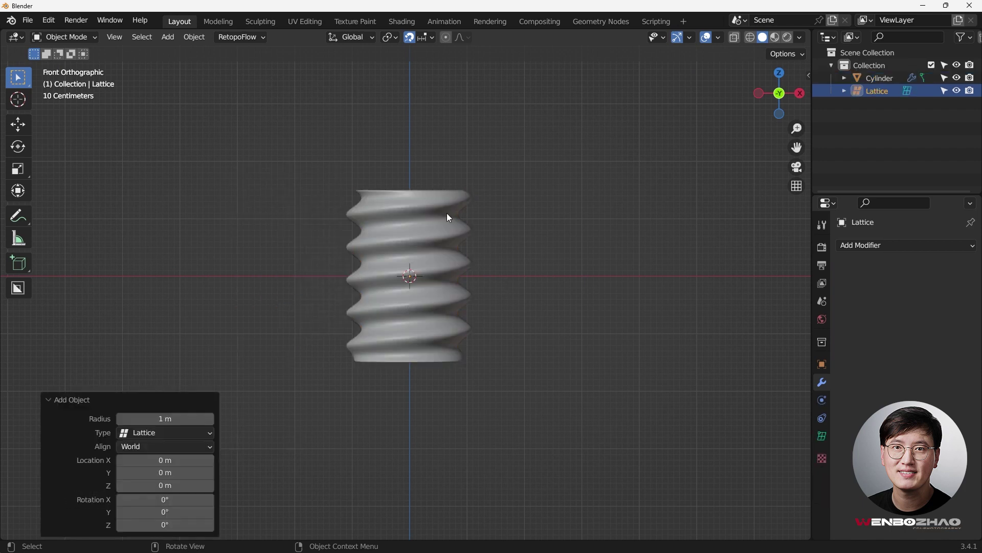
{"action": "key", "text": "s"}
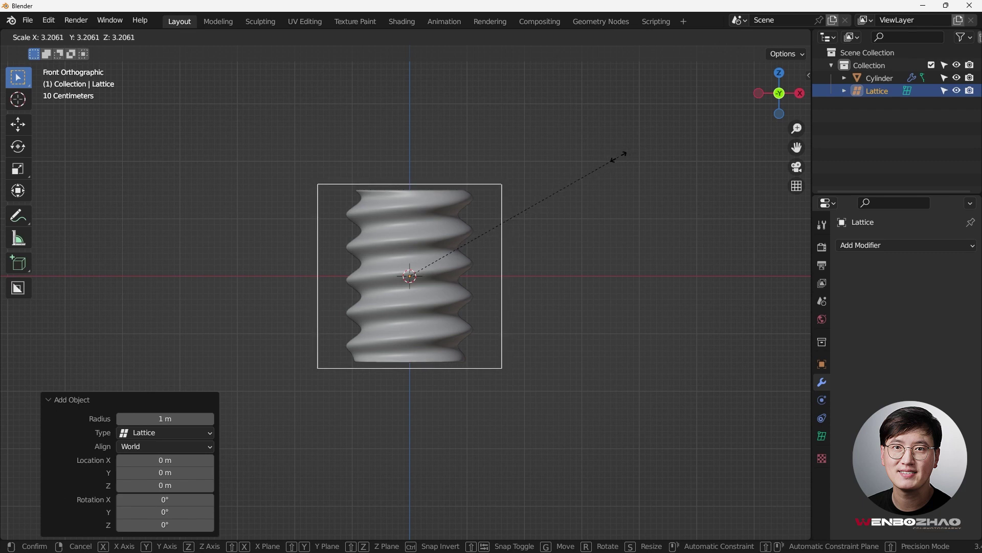
{"action": "left_click", "coordinate": [619, 156]}
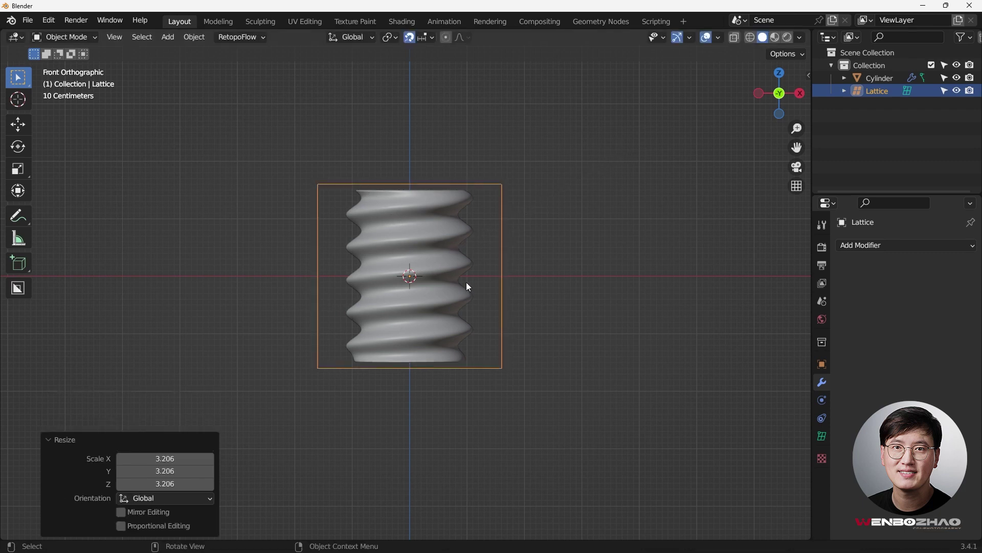
In right view, scale the lattice by about 0.754 along Y to fit closer around the cylinder
{"action": "key", "text": "KP_3"}
{"action": "key", "text": "s"}
{"action": "key", "text": "y"}
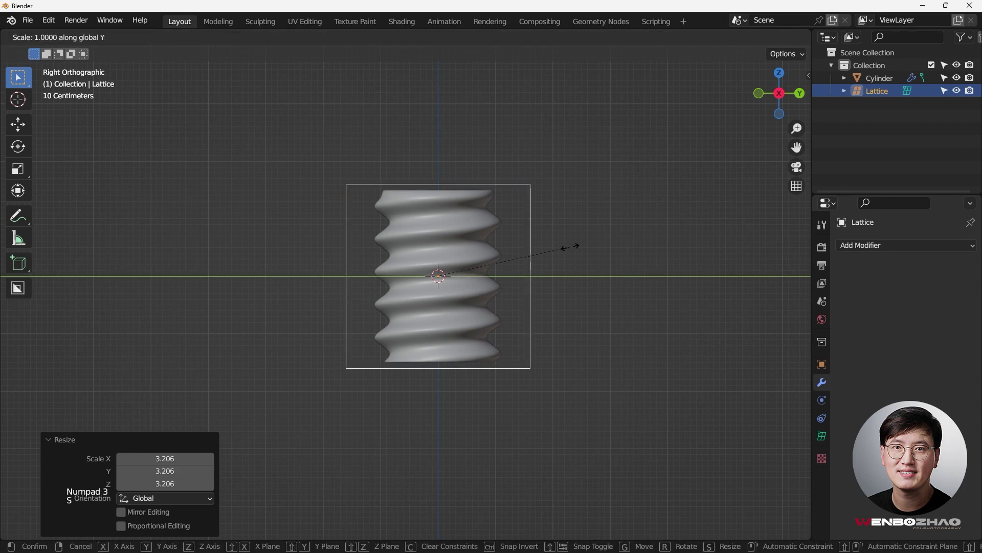
{"action": "left_click", "coordinate": [532, 249]}
{"action": "middle_click_drag", "start_coordinate": [444, 281], "coordinate": [469, 350]}
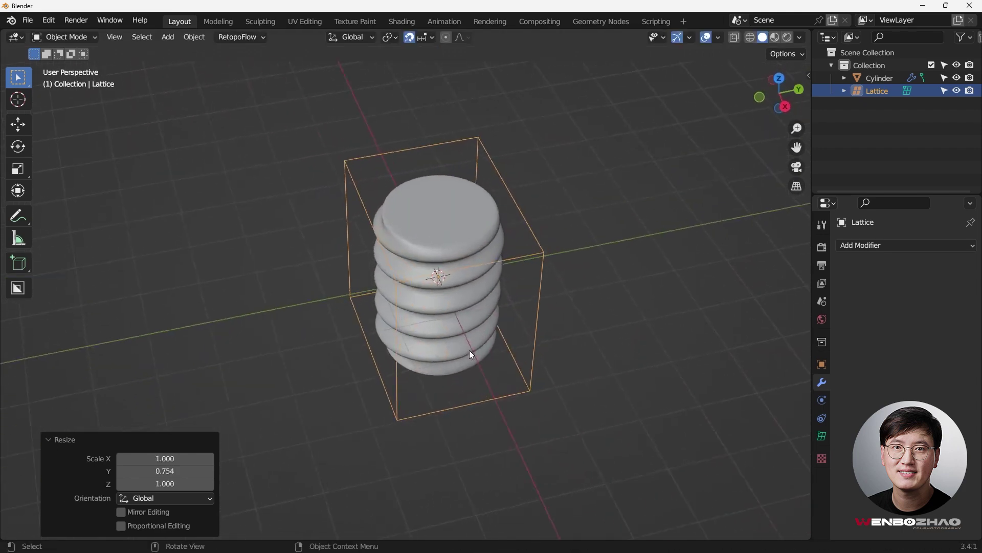
In top view, scale the lattice by about 0.736 along X to fit the cylinder, and return to front view
{"action": "key", "text": "KP_7"}
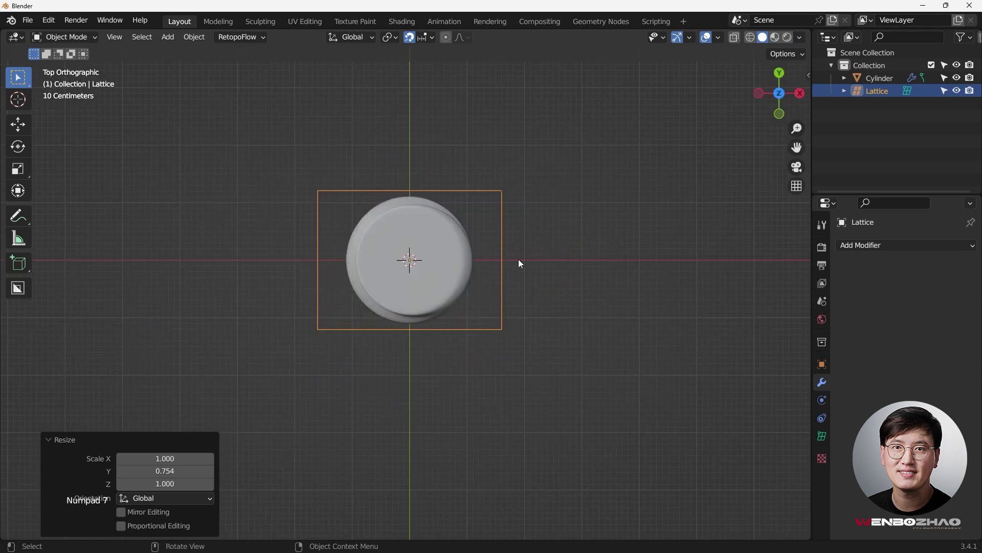
{"action": "key", "text": "s"}
{"action": "key", "text": "x"}
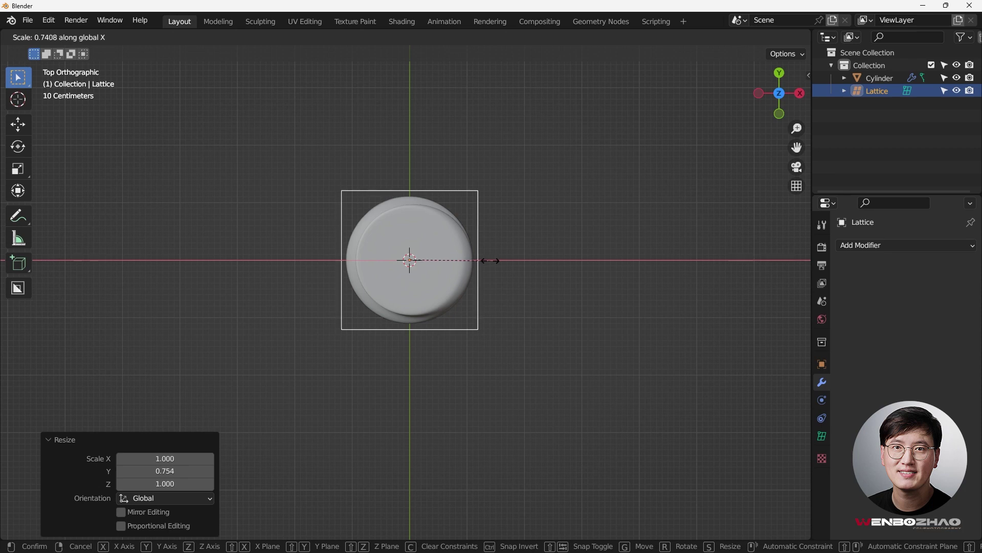
{"action": "left_click", "coordinate": [490, 260]}
{"action": "middle_click_drag", "start_coordinate": [489, 260], "coordinate": [409, 213]}
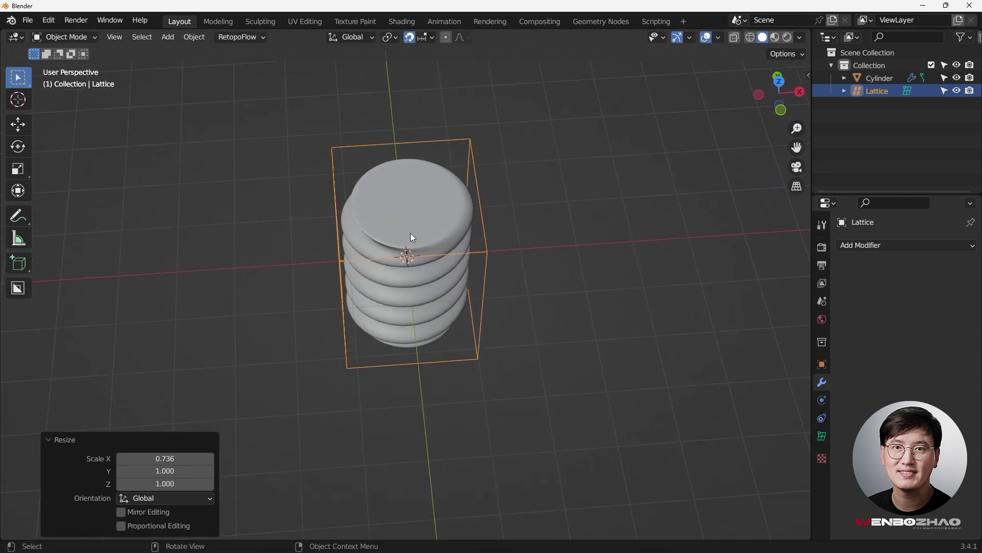
{"action": "middle_click_drag", "start_coordinate": [424, 250], "coordinate": [373, 219]}
{"action": "key", "text": "KP_1"}
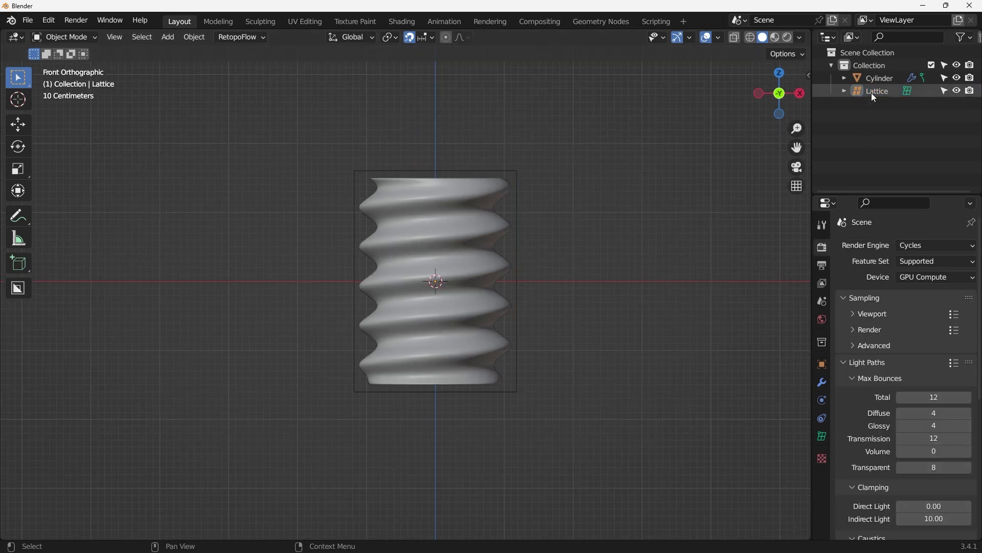
Set the lattice's resolution to 3 in U, 3 in V and 4 in W
{"action": "left_click", "coordinate": [871, 93]}
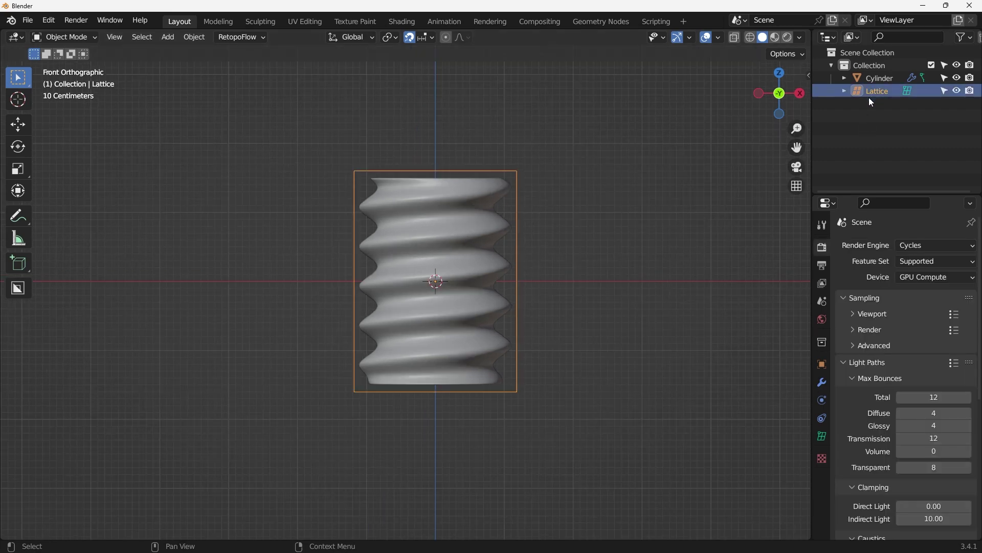
{"action": "left_click", "coordinate": [822, 436]}
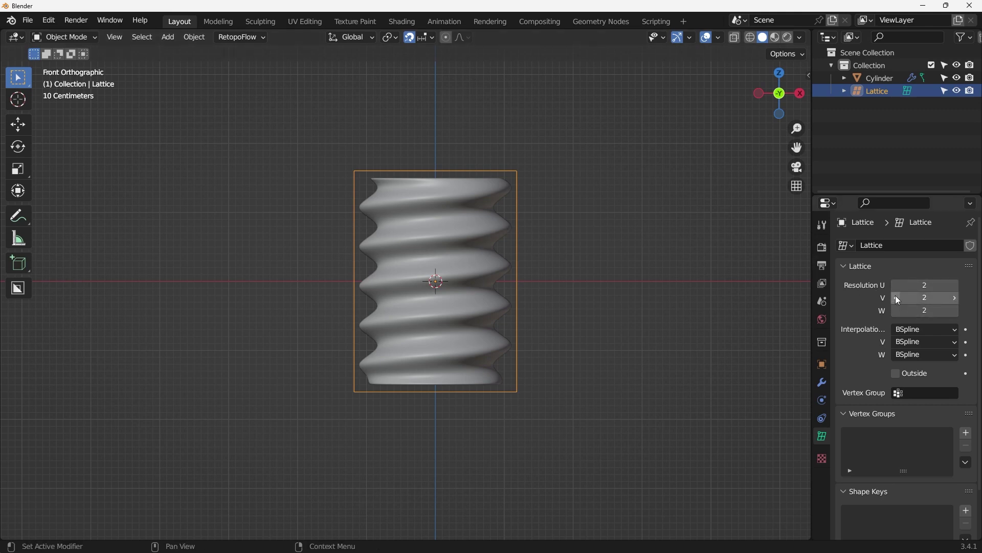
{"action": "left_click", "coordinate": [956, 285]}
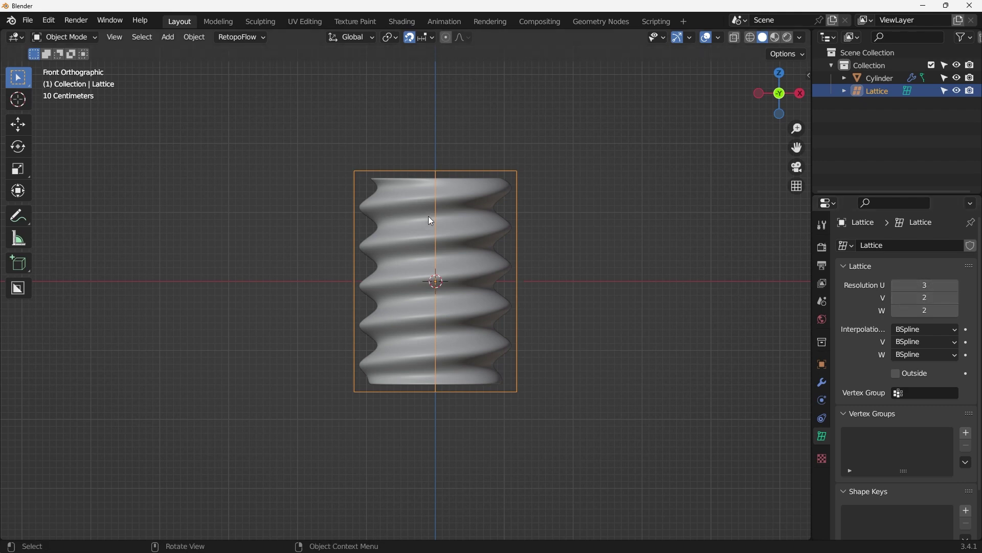
{"action": "middle_click_drag", "start_coordinate": [456, 156], "coordinate": [449, 188]}
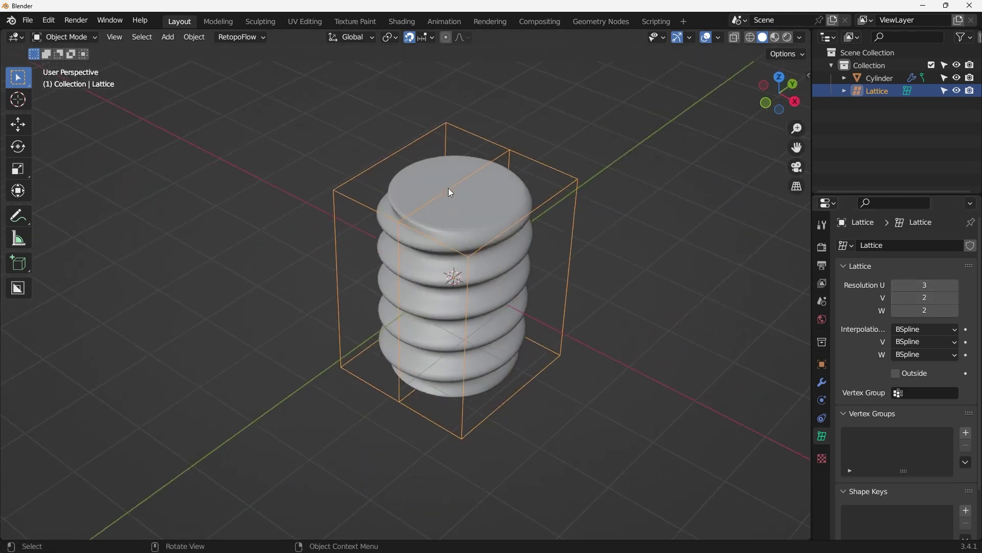
{"action": "left_click", "coordinate": [960, 298]}
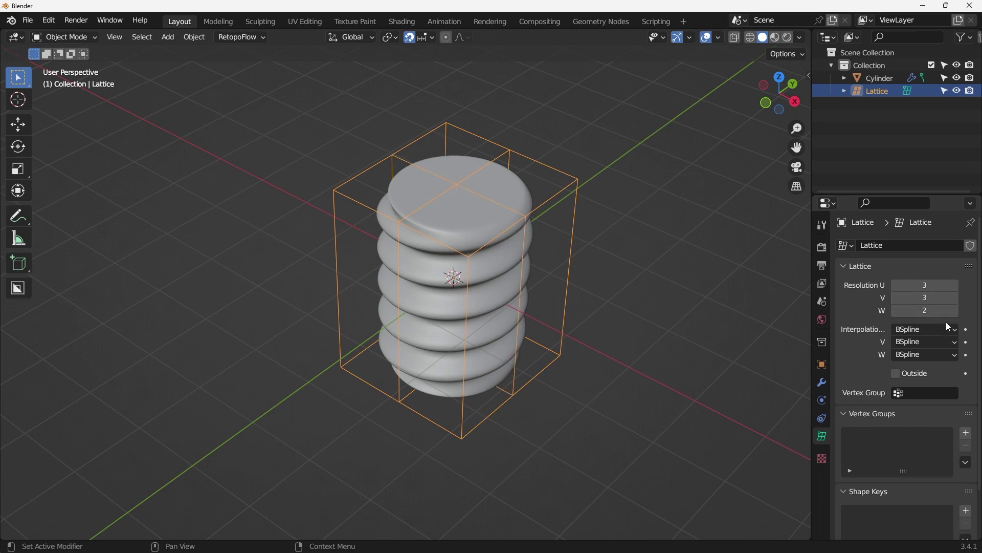
{"action": "left_click", "coordinate": [956, 311]}
{"action": "left_click", "coordinate": [956, 311]}
{"action": "key", "text": "KP_1"}
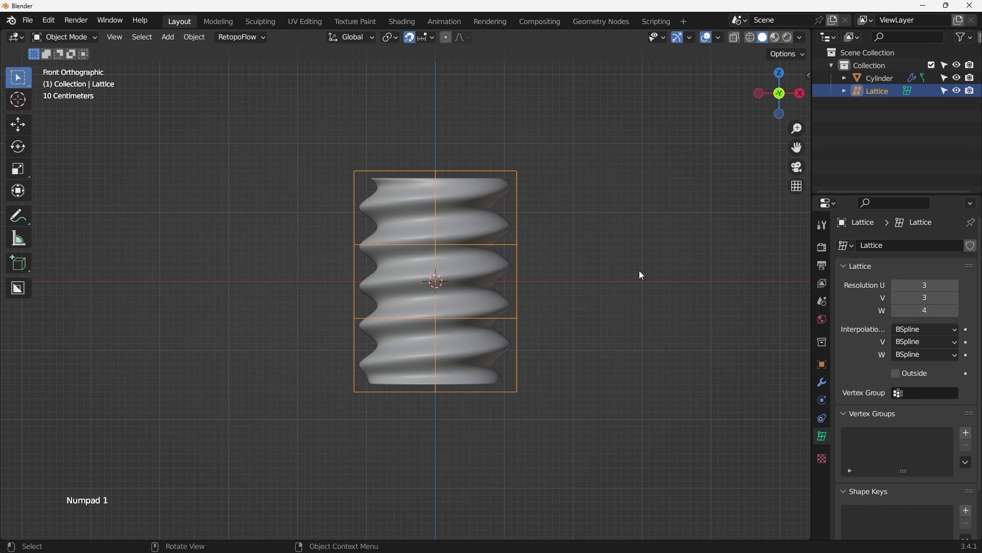
Parent the cylinder to the lattice with the Lattice Deform option
{"action": "middle_click_drag", "start_coordinate": [640, 270], "coordinate": [591, 265], "text": "shift"}
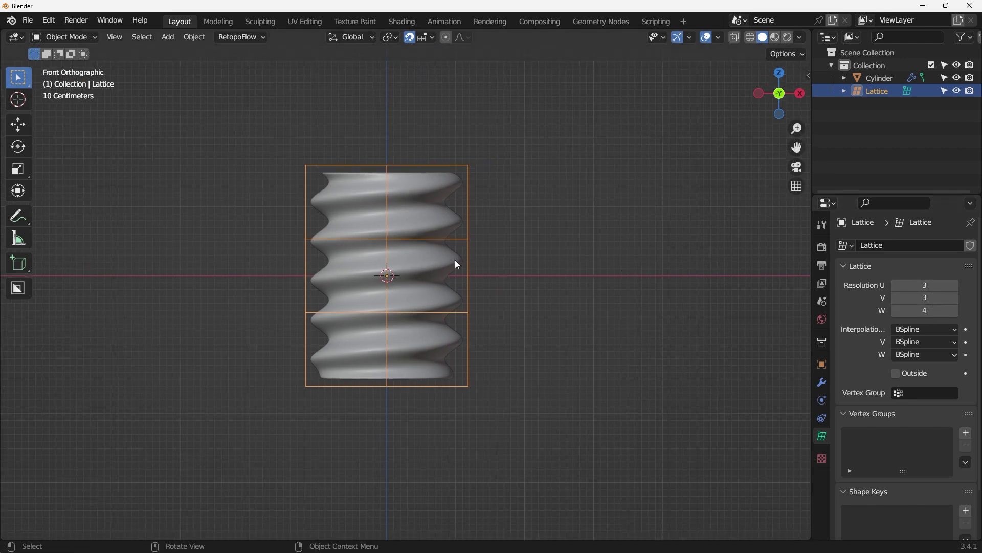
{"action": "left_click", "coordinate": [427, 224]}
{"action": "left_click", "coordinate": [463, 171]}
{"action": "middle_click_drag", "start_coordinate": [510, 233], "coordinate": [532, 229], "text": "shift"}
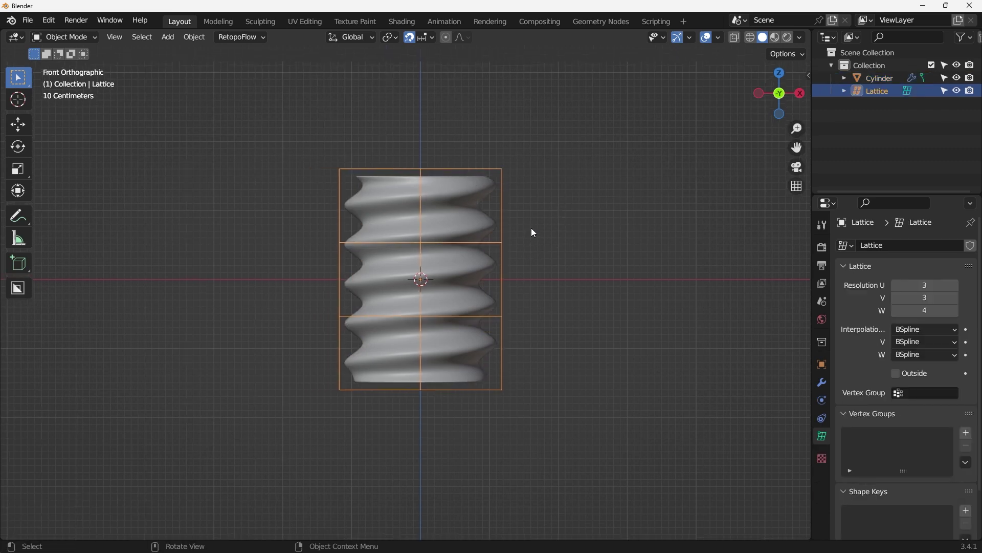
{"action": "left_click", "coordinate": [454, 203]}
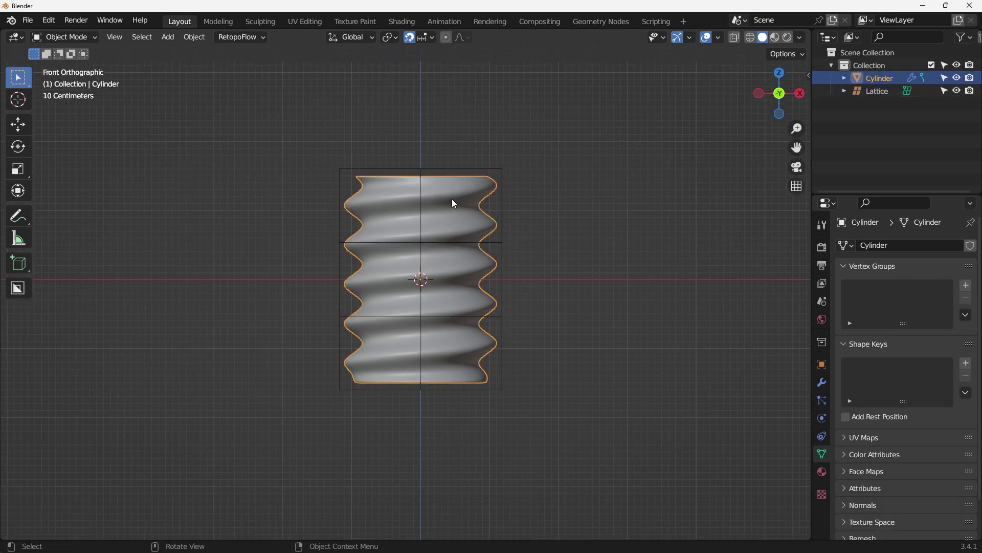
{"action": "left_click", "coordinate": [495, 169], "text": "shift"}
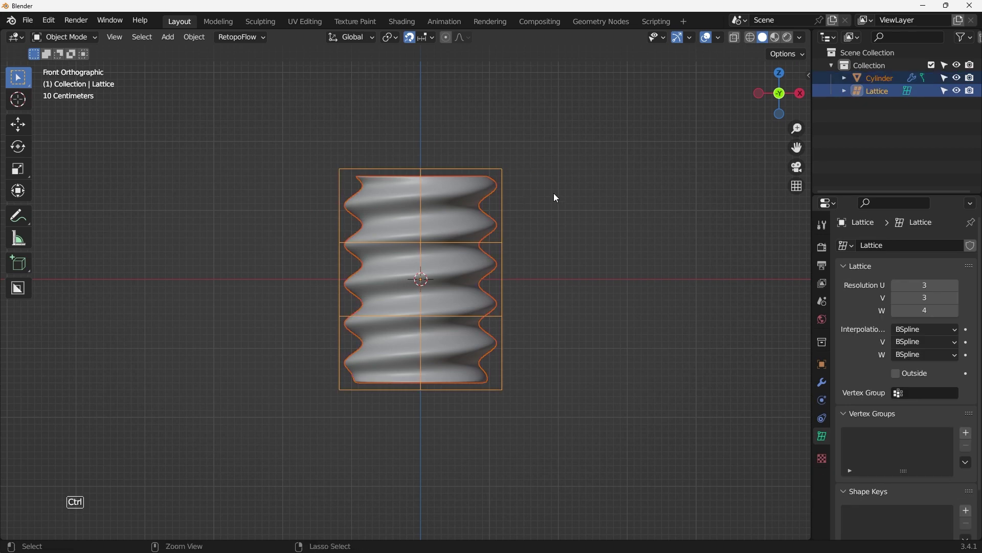
{"action": "key", "text": "ctrl+p"}
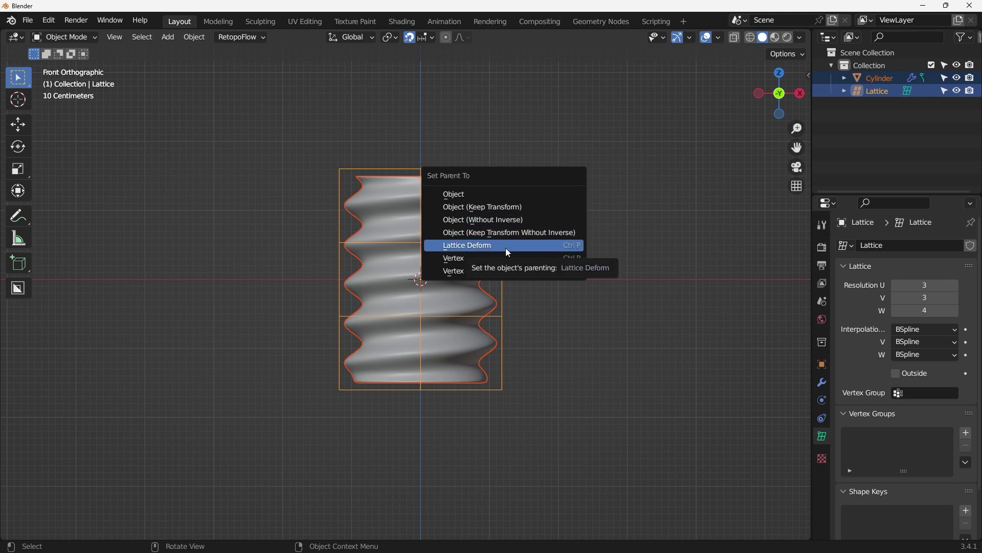
{"action": "left_click", "coordinate": [536, 244]}
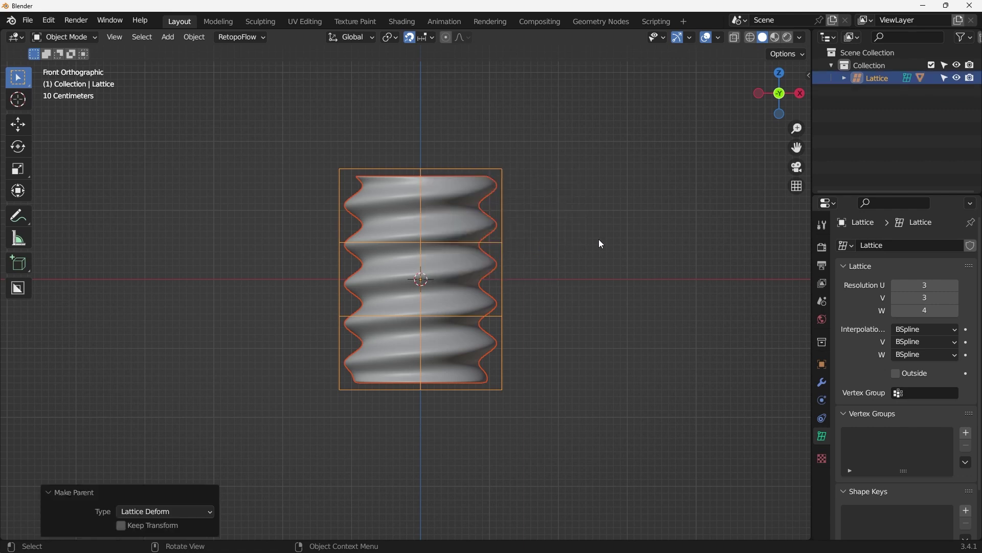
{"action": "middle_click_drag", "start_coordinate": [610, 239], "coordinate": [565, 233], "text": "shift"}
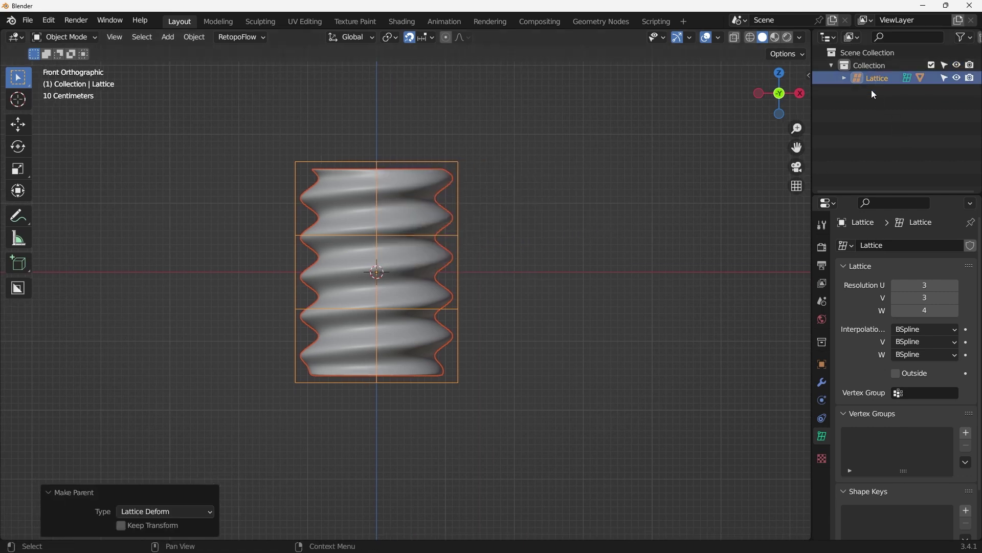
Move the cylinder's Lattice modifier above its Subdivision modifier and reselect the lattice cage
{"action": "left_click", "coordinate": [823, 383]}
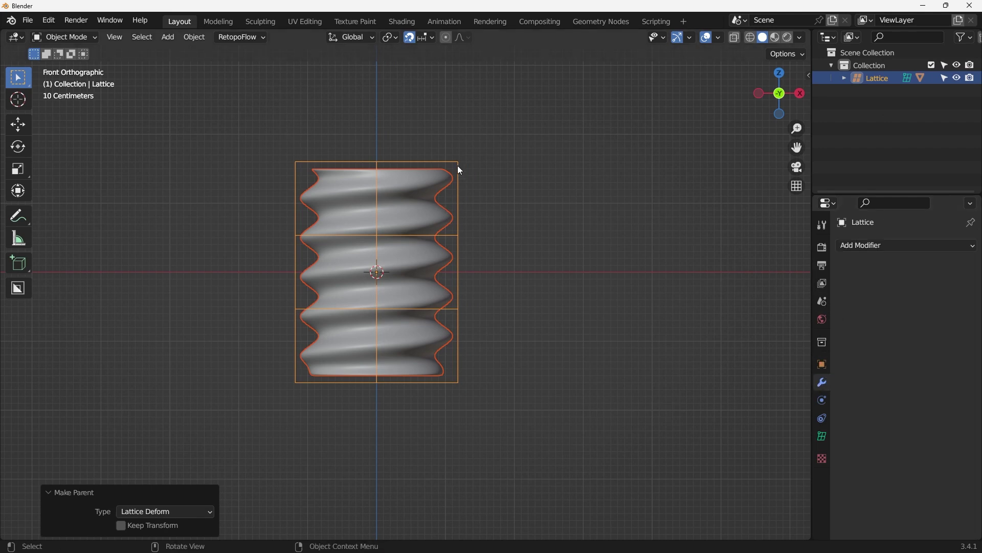
{"action": "left_click", "coordinate": [445, 180]}
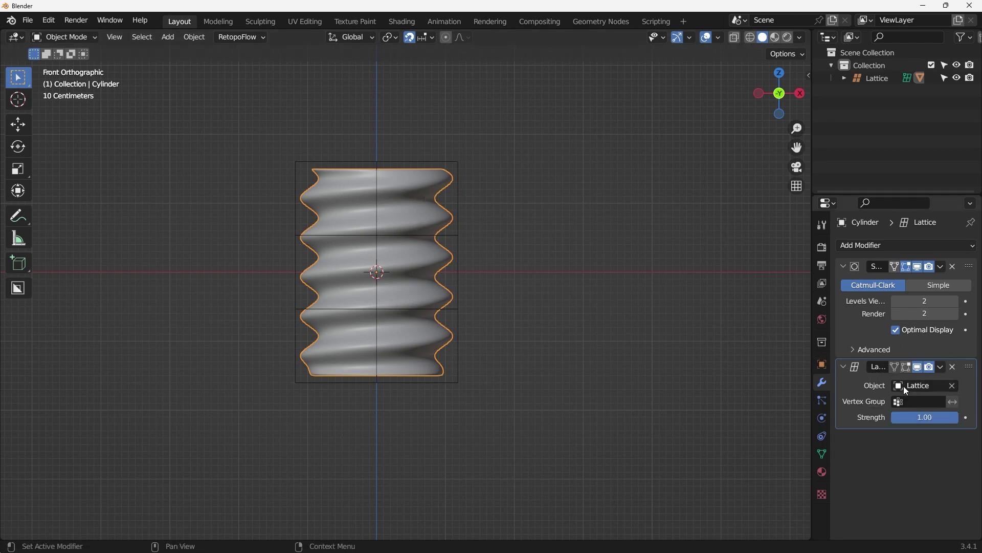
{"action": "left_click_drag", "start_coordinate": [969, 366], "coordinate": [955, 271]}
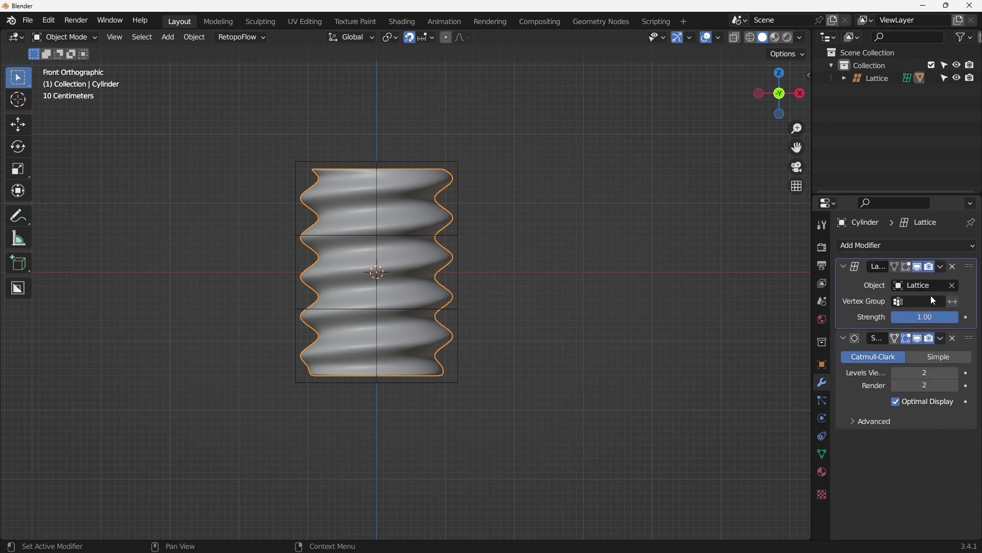
{"action": "left_click", "coordinate": [448, 161]}
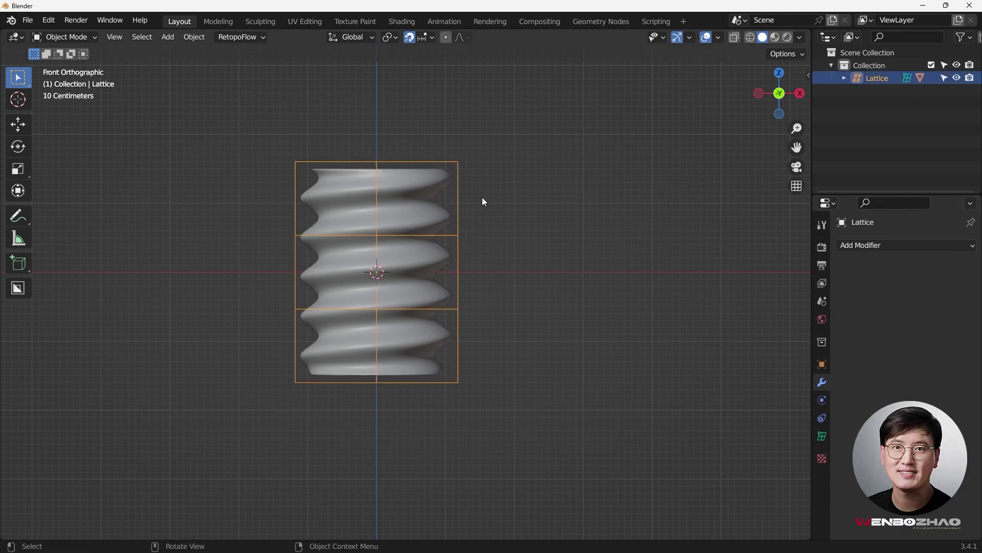
{"action": "middle_click_drag", "start_coordinate": [483, 202], "coordinate": [516, 214], "text": "shift"}
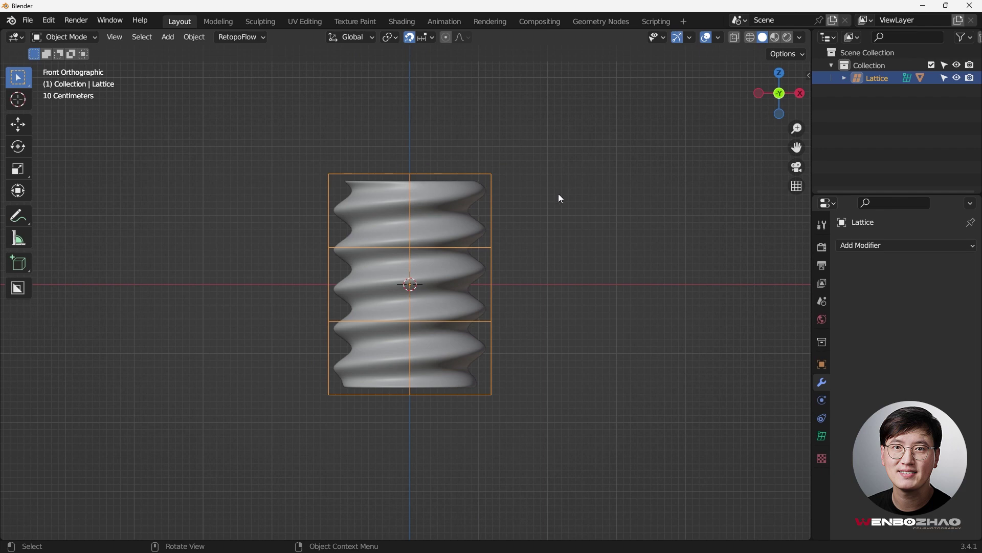
Enter Edit Mode on the lattice cage and box-select its bottom layer of points
{"action": "key", "text": "Tab"}
{"action": "left_click", "coordinate": [560, 130]}
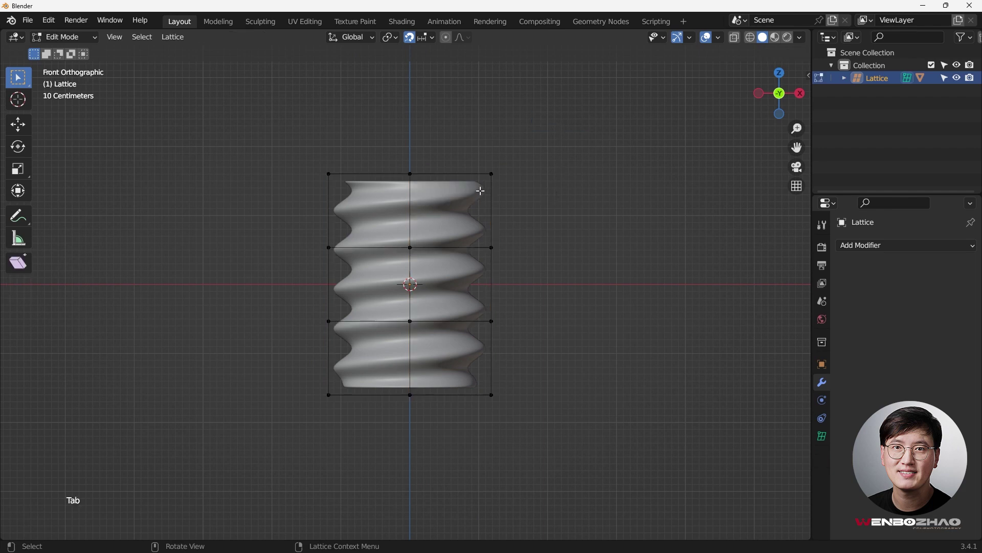
{"action": "scroll", "coordinate": [318, 383], "scroll_direction": "up", "scroll_amount": 1}
{"action": "key", "text": "b"}
{"action": "left_click_drag", "start_coordinate": [324, 377], "coordinate": [565, 405]}
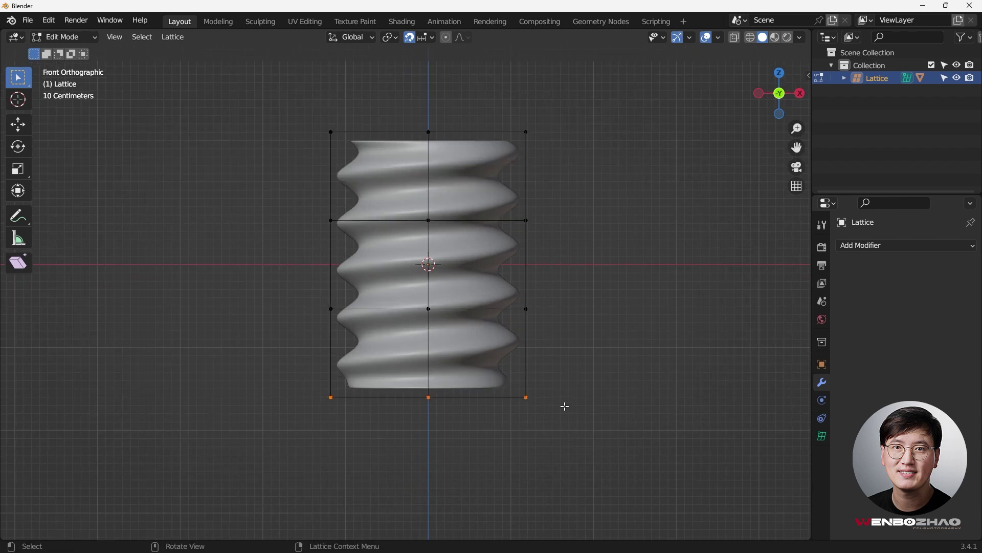
{"action": "middle_click_drag", "start_coordinate": [566, 406], "coordinate": [566, 368]}
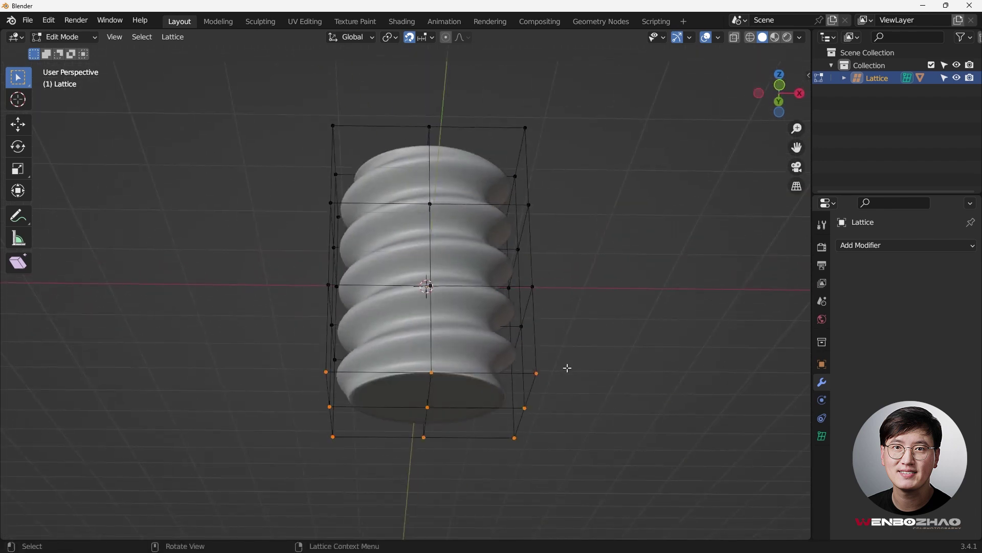
{"action": "key", "text": "KP_1"}
{"action": "left_click_drag", "start_coordinate": [529, 394], "coordinate": [541, 408]}
{"action": "middle_click_drag", "start_coordinate": [543, 409], "coordinate": [563, 393]}
{"action": "left_click_drag", "start_coordinate": [517, 390], "coordinate": [544, 412]}
{"action": "key", "text": "g"}
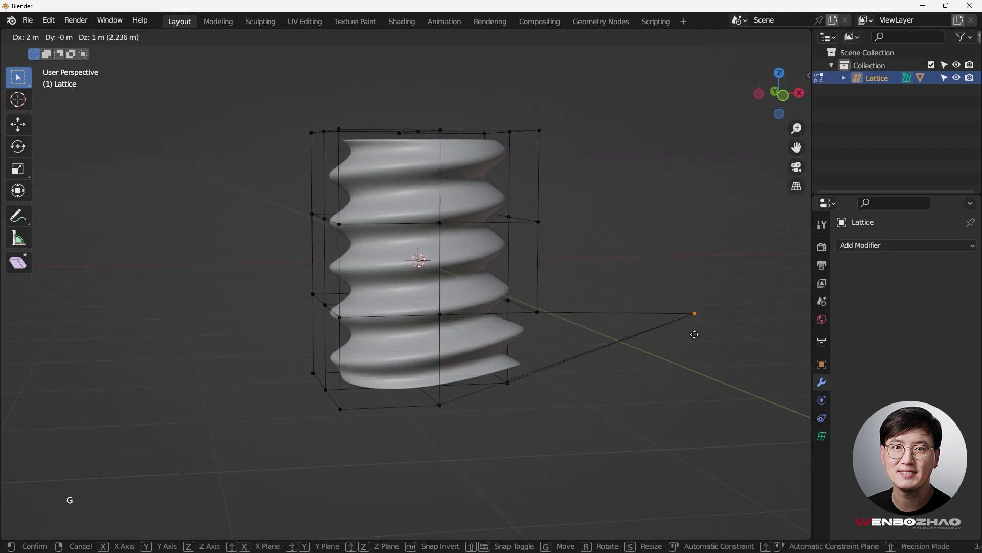
{"action": "middle_click_drag", "start_coordinate": [544, 322], "coordinate": [451, 195]}
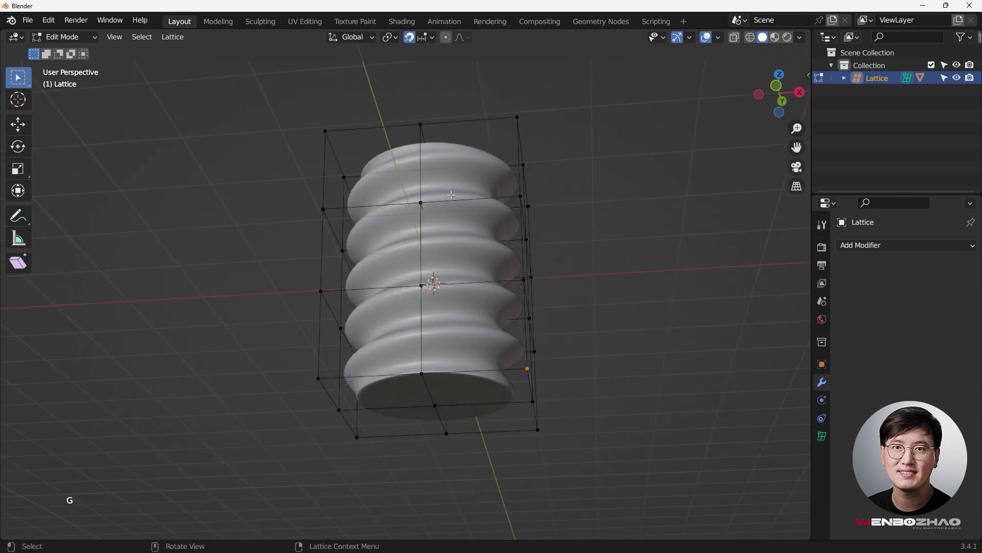
{"action": "key", "text": "KP_1"}
{"action": "scroll", "coordinate": [425, 203], "scroll_direction": "down", "scroll_amount": 2}
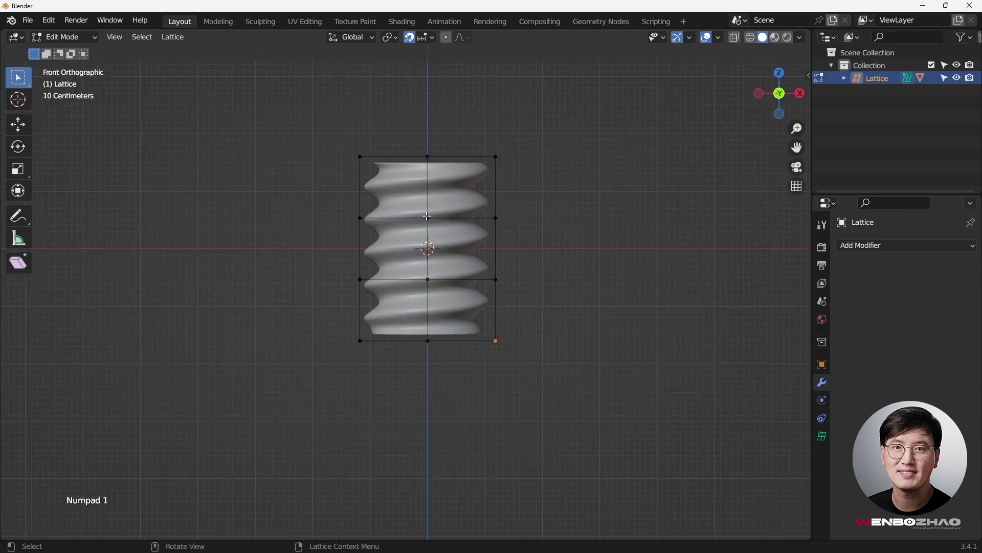
{"action": "middle_click_drag", "start_coordinate": [437, 264], "coordinate": [404, 247], "text": "shift"}
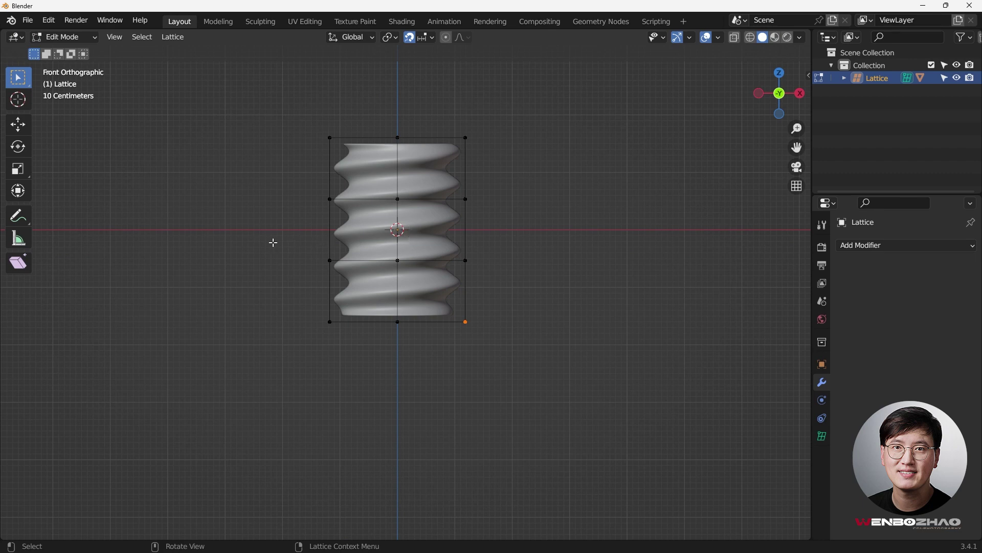
Turn on X-ray display, select the lower two layers of lattice points and try scaling them down
{"action": "key", "text": "alt"}
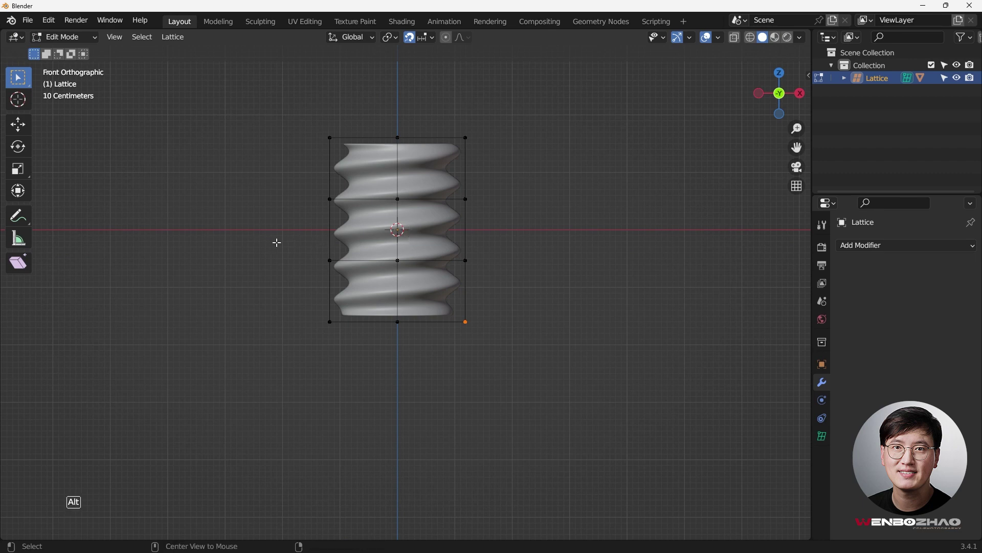
{"action": "key", "text": "alt+z"}
{"action": "left_click_drag", "start_coordinate": [260, 241], "coordinate": [545, 355]}
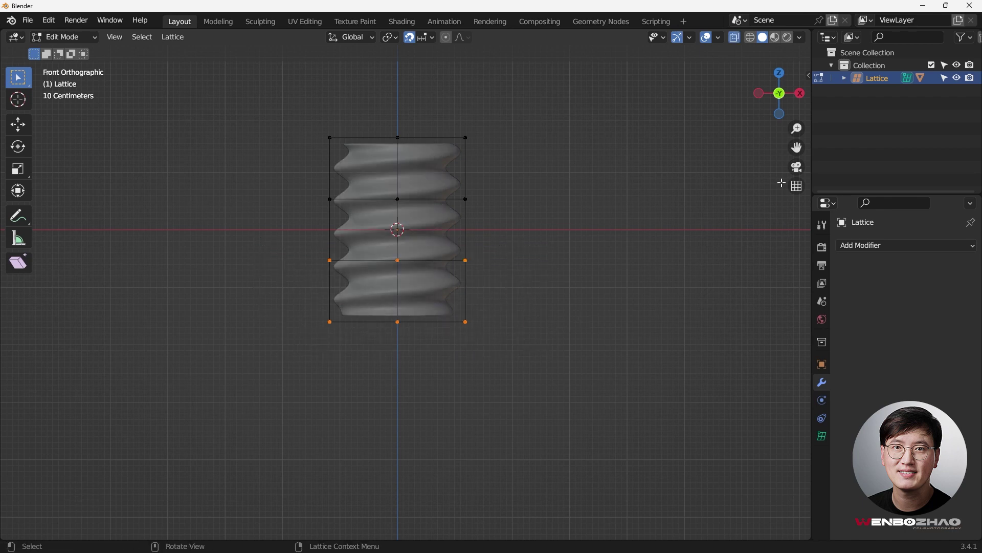
{"action": "key", "text": "s"}
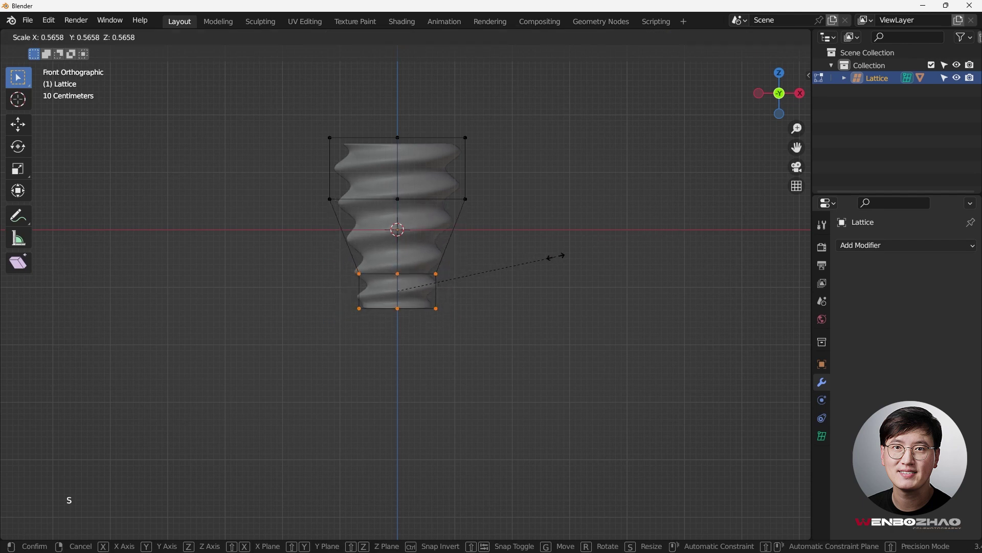
{"action": "key", "text": "Escape"}
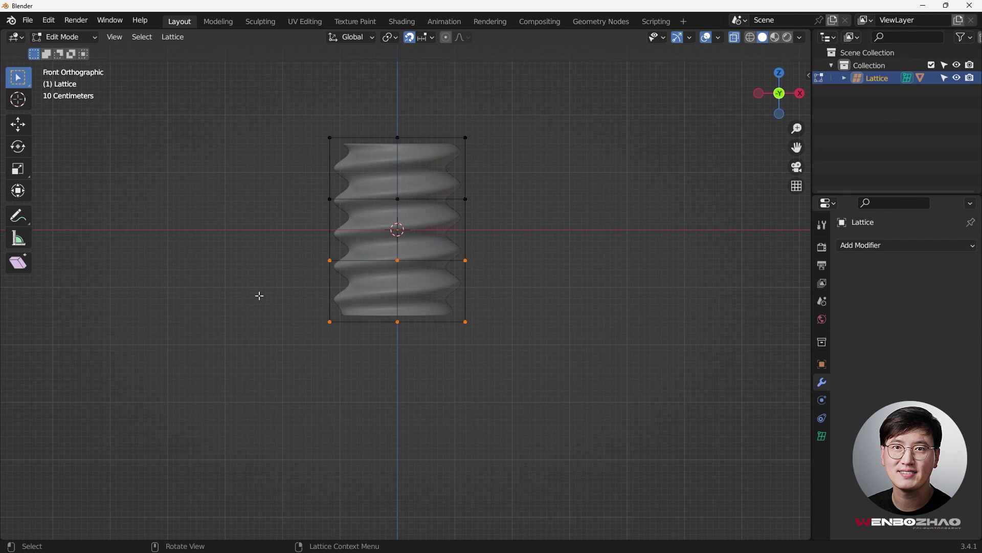
Select only the bottom layer of lattice points, scale it to 0.110 and turn X-ray display off
{"action": "left_click_drag", "start_coordinate": [255, 290], "coordinate": [611, 342]}
{"action": "middle_click_drag", "start_coordinate": [670, 307], "coordinate": [630, 303]}
{"action": "key", "text": "KP_5"}
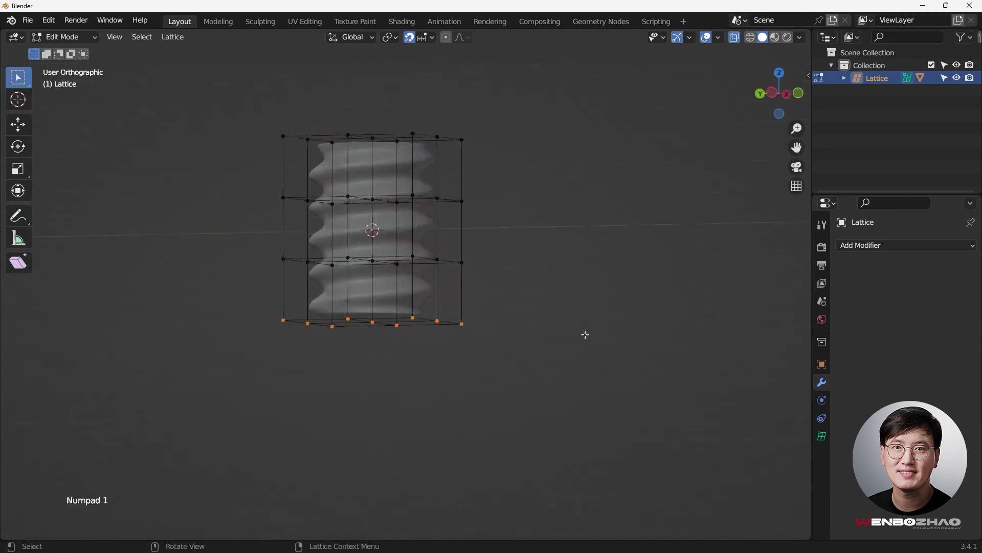
{"action": "key", "text": "KP_1"}
{"action": "key", "text": "s"}
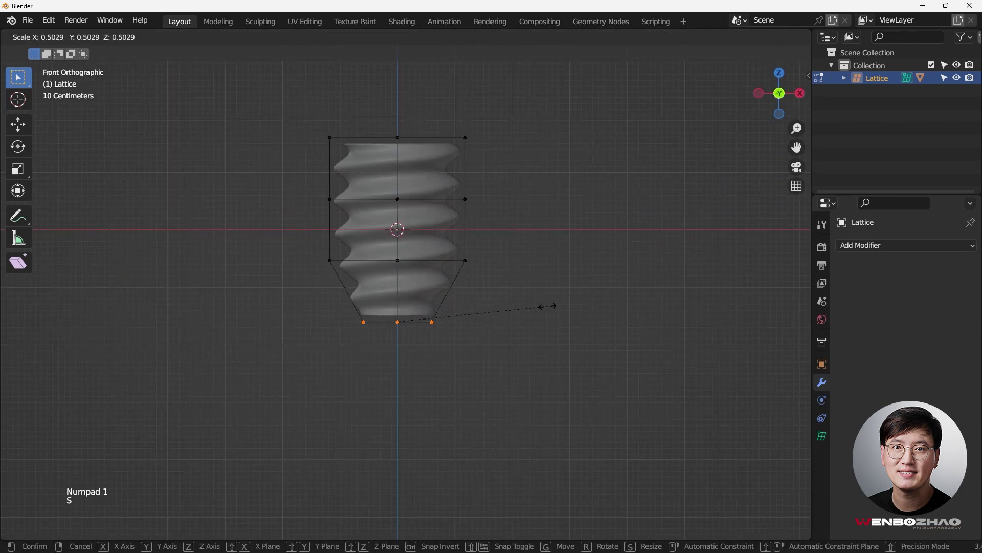
{"action": "left_click", "coordinate": [430, 322]}
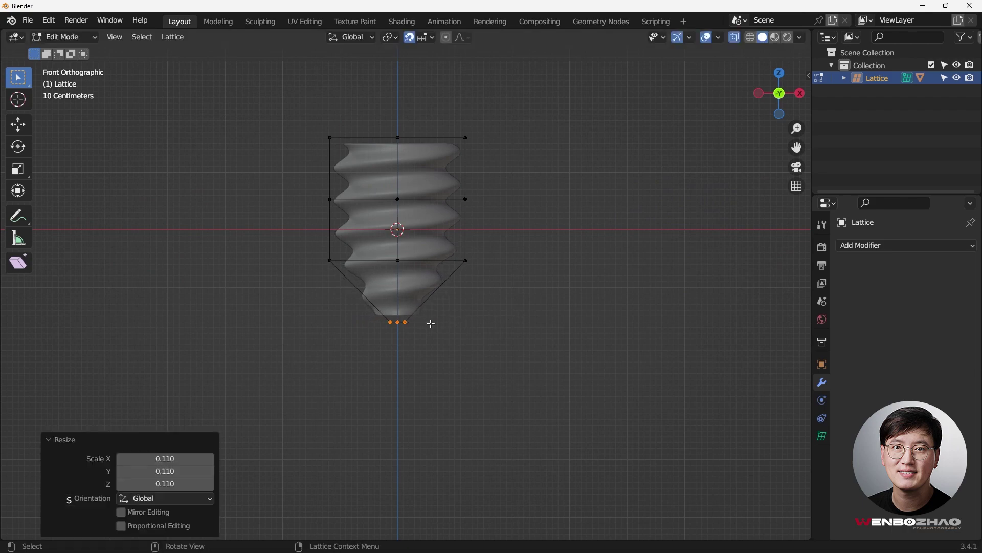
{"action": "middle_click_drag", "start_coordinate": [430, 323], "coordinate": [504, 238]}
{"action": "scroll", "coordinate": [357, 327], "scroll_direction": "up", "scroll_amount": 6}
{"action": "key", "text": "alt+z"}
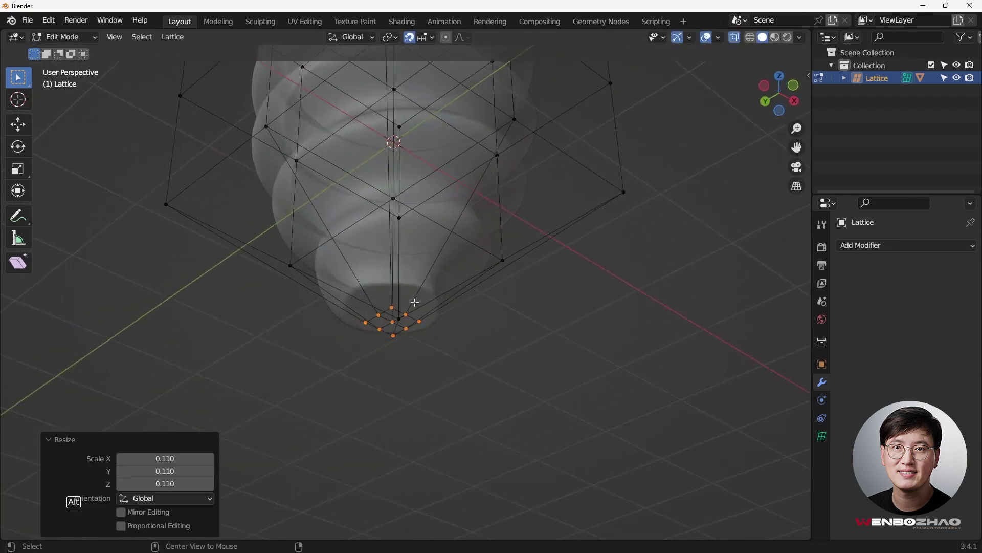
{"action": "middle_click_drag", "start_coordinate": [365, 278], "coordinate": [355, 336]}
{"action": "key", "text": "KP_1"}
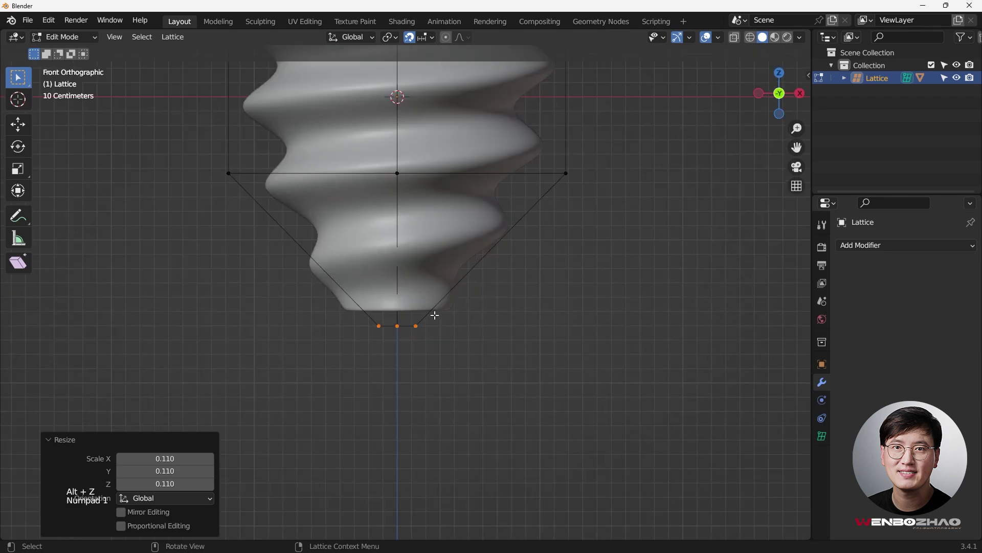
Try lowering the bottom lattice points 0.8 m along Z and scaling them by 0.406, and undo both changes
{"action": "scroll", "coordinate": [435, 315], "scroll_direction": "up", "scroll_amount": 3}
{"action": "key", "text": "g"}
{"action": "key", "text": "z"}
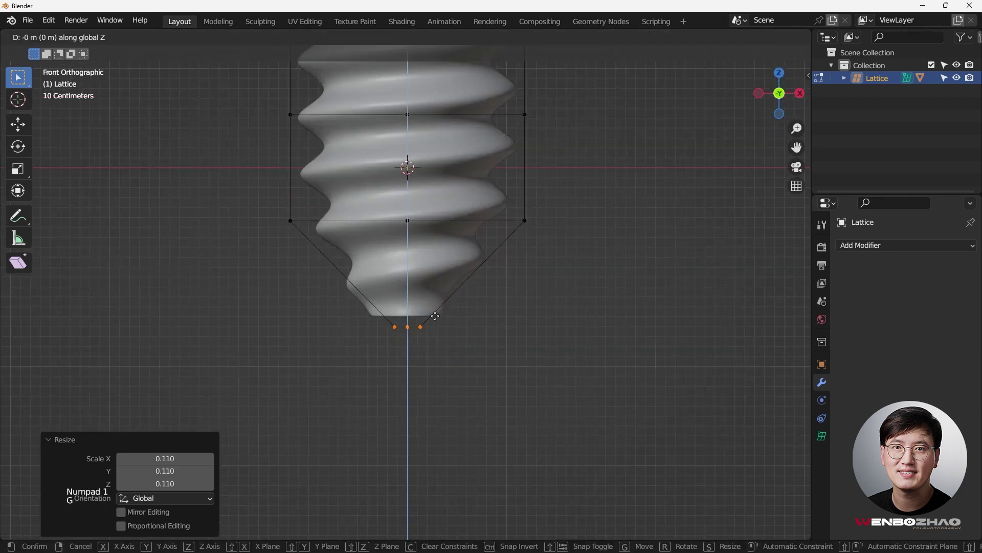
{"action": "left_click", "coordinate": [430, 394]}
{"action": "scroll", "coordinate": [608, 342], "scroll_direction": "down", "scroll_amount": 3}
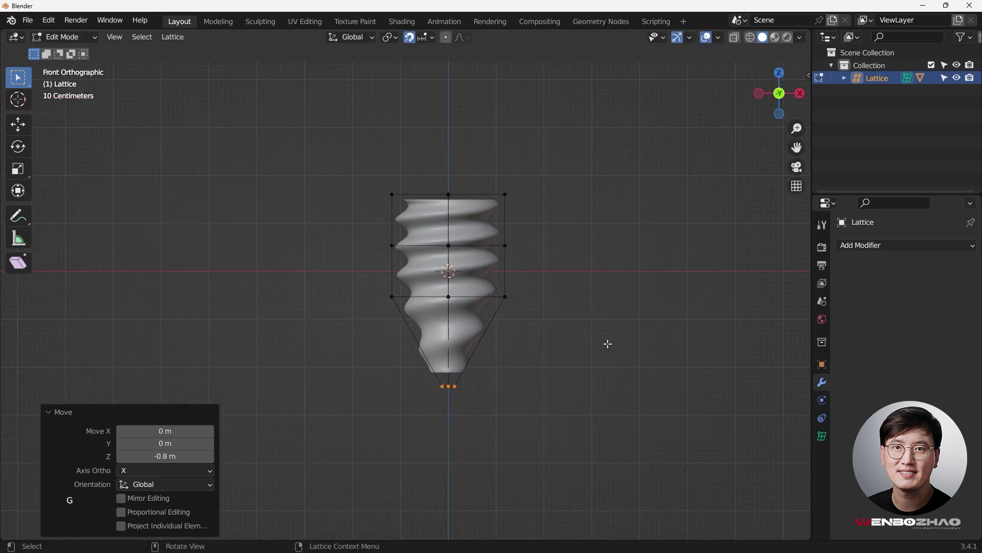
{"action": "key", "text": "s"}
{"action": "left_click", "coordinate": [517, 356]}
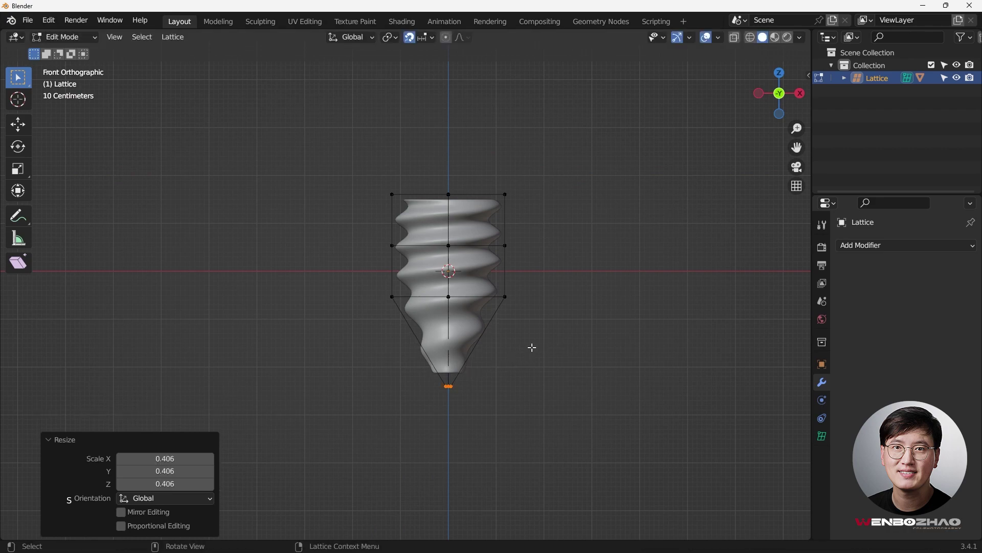
{"action": "key", "text": "ctrl+z"}
{"action": "key", "text": "ctrl+z"}
In front view, select the top layer of lattice points and scale it almost to a point, about -0.018
{"action": "scroll", "coordinate": [513, 287], "scroll_direction": "up", "scroll_amount": 4}
{"action": "scroll", "coordinate": [522, 342], "scroll_direction": "down", "scroll_amount": 1}
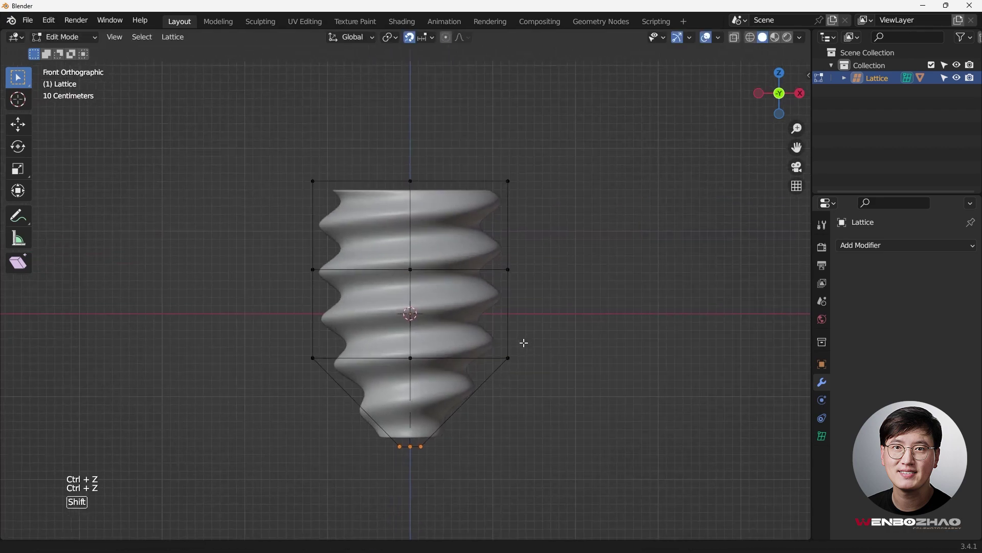
{"action": "scroll", "coordinate": [358, 200], "scroll_direction": "down", "scroll_amount": 2}
{"action": "middle_click_drag", "start_coordinate": [307, 160], "coordinate": [361, 213]}
{"action": "key", "text": "KP_1"}
{"action": "left_click_drag", "start_coordinate": [296, 163], "coordinate": [548, 208]}
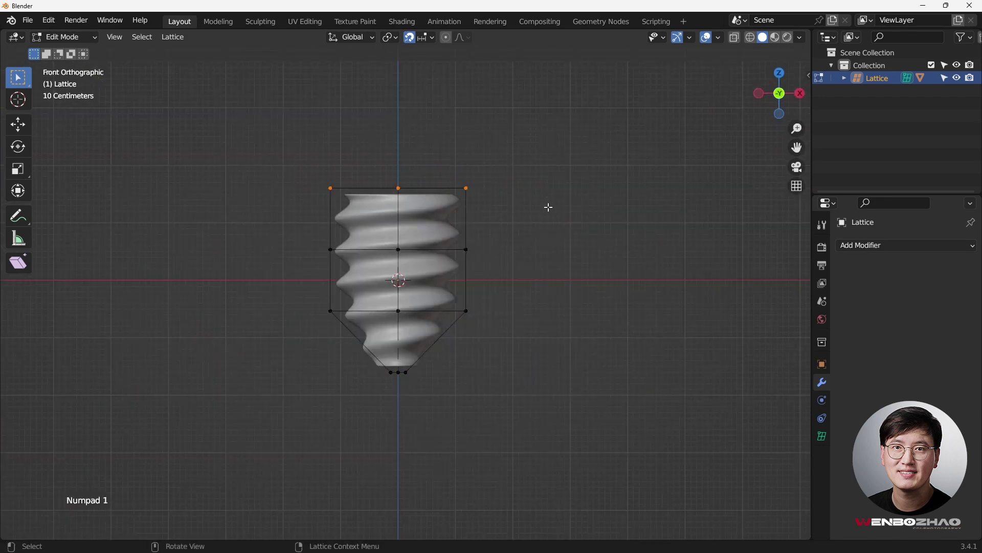
{"action": "middle_click_drag", "start_coordinate": [548, 209], "coordinate": [590, 248]}
{"action": "key", "text": "KP_1"}
{"action": "key", "text": "s"}
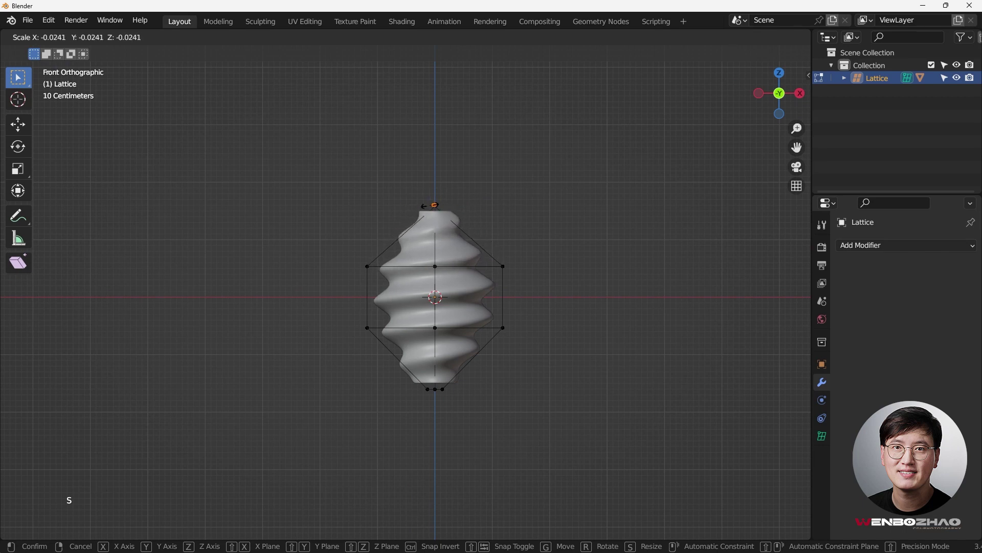
{"action": "left_click", "coordinate": [433, 214]}
Scale the top layer of lattice points by a further 0.556
{"action": "scroll", "coordinate": [465, 222], "scroll_direction": "up", "scroll_amount": 4}
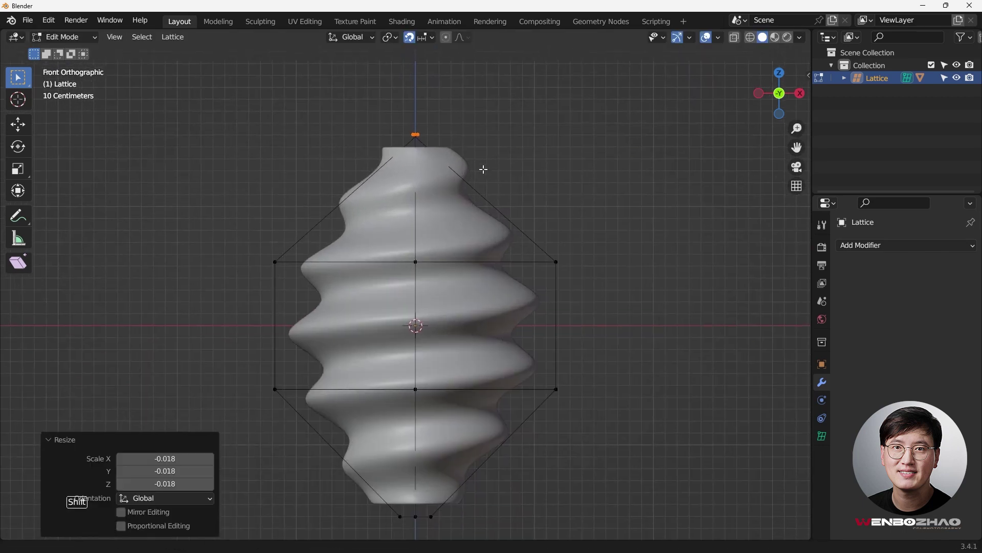
{"action": "key", "text": "s"}
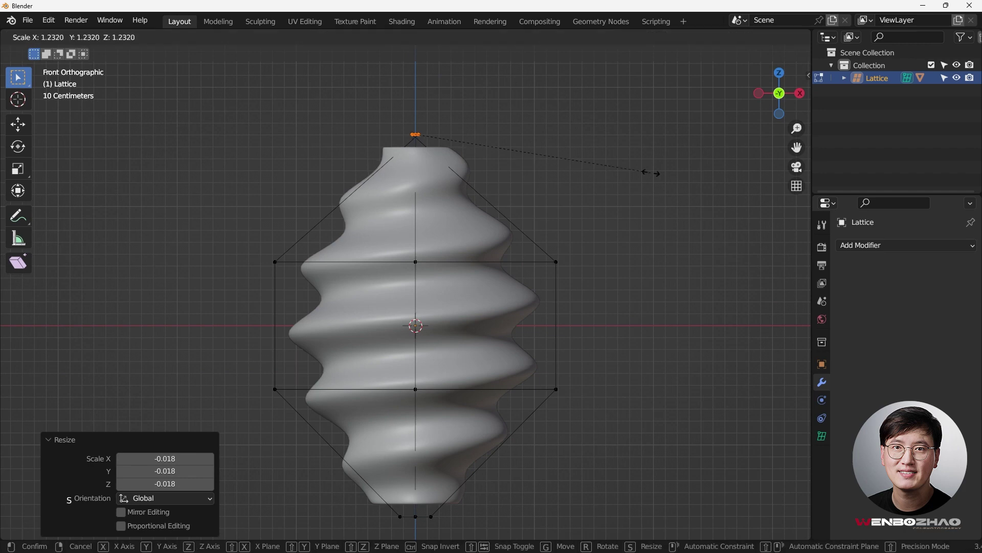
{"action": "left_click", "coordinate": [519, 153]}
Select the bottom layer of lattice points and shrink it further by a factor of 0.452
{"action": "scroll", "coordinate": [520, 159], "scroll_direction": "down", "scroll_amount": 3}
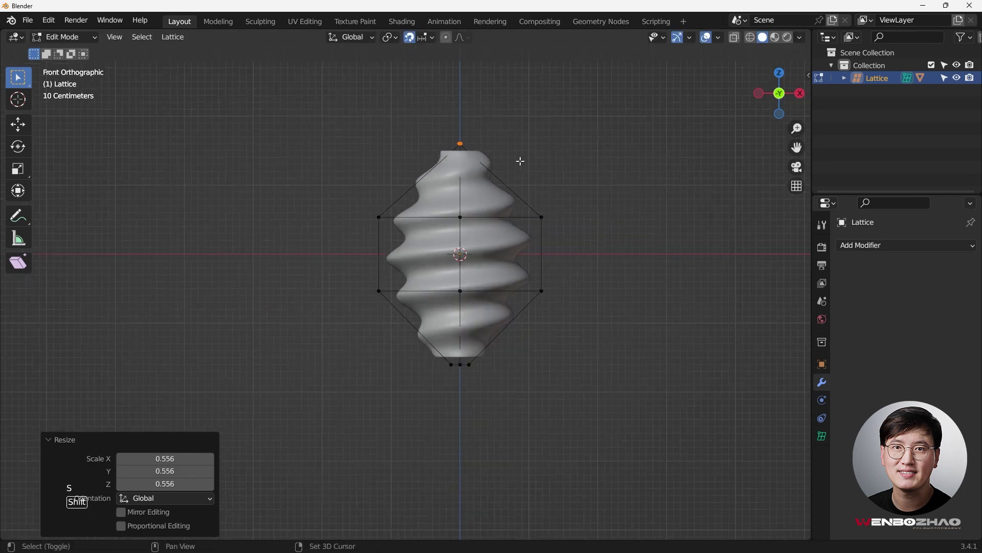
{"action": "middle_click_drag", "start_coordinate": [520, 160], "coordinate": [489, 117], "text": "shift"}
{"action": "scroll", "coordinate": [403, 320], "scroll_direction": "up", "scroll_amount": 3}
{"action": "left_click_drag", "start_coordinate": [406, 317], "coordinate": [544, 335]}
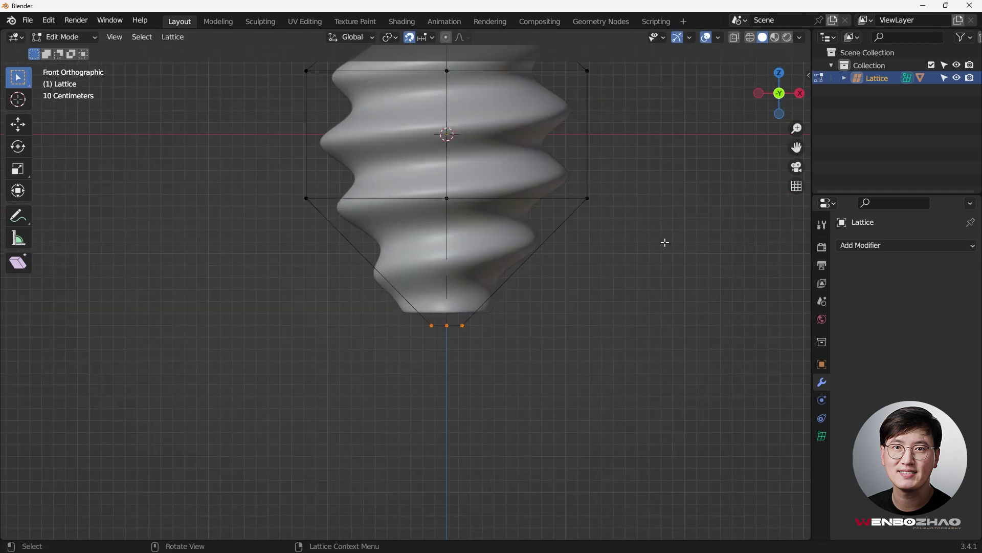
{"action": "key", "text": "s"}
{"action": "left_click", "coordinate": [562, 286]}
{"action": "scroll", "coordinate": [562, 286], "scroll_direction": "down", "scroll_amount": 4}
{"action": "middle_click_drag", "start_coordinate": [561, 285], "coordinate": [478, 314], "text": "shift"}
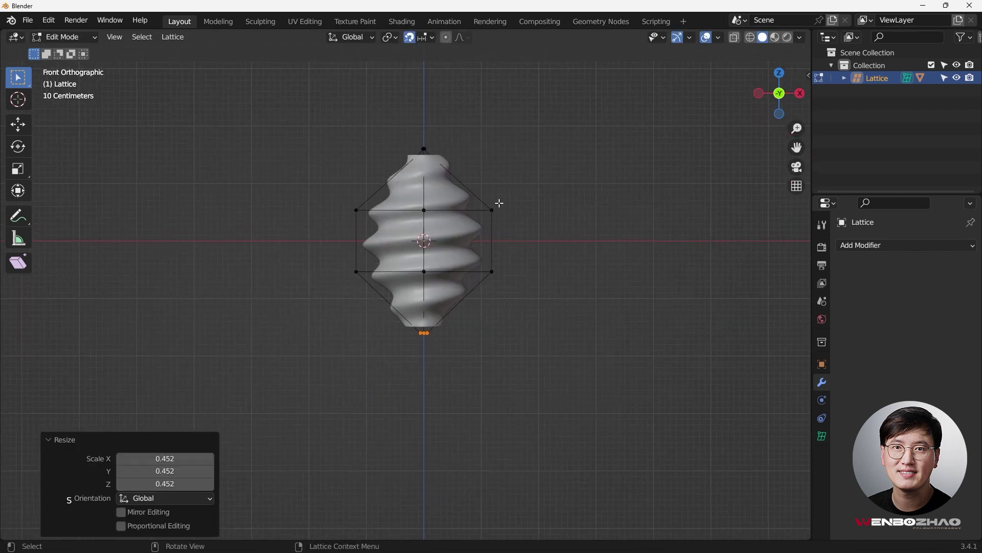
Return to Object Mode, select the deformed cylinder and go back to front view
{"action": "key", "text": "Tab"}
{"action": "middle_click_drag", "start_coordinate": [498, 203], "coordinate": [568, 200]}
{"action": "left_click", "coordinate": [459, 220]}
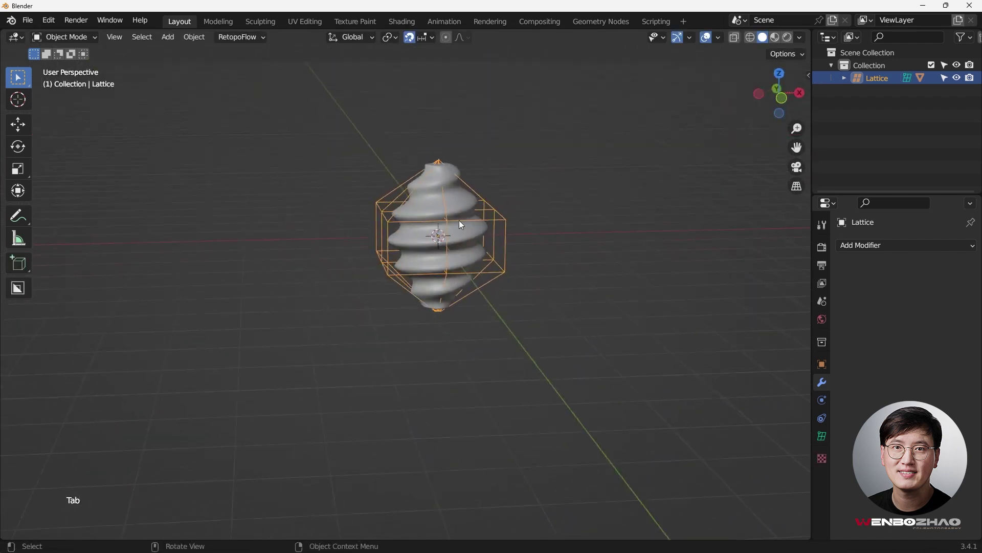
{"action": "key", "text": "KP_1"}
{"action": "left_click", "coordinate": [522, 191]}
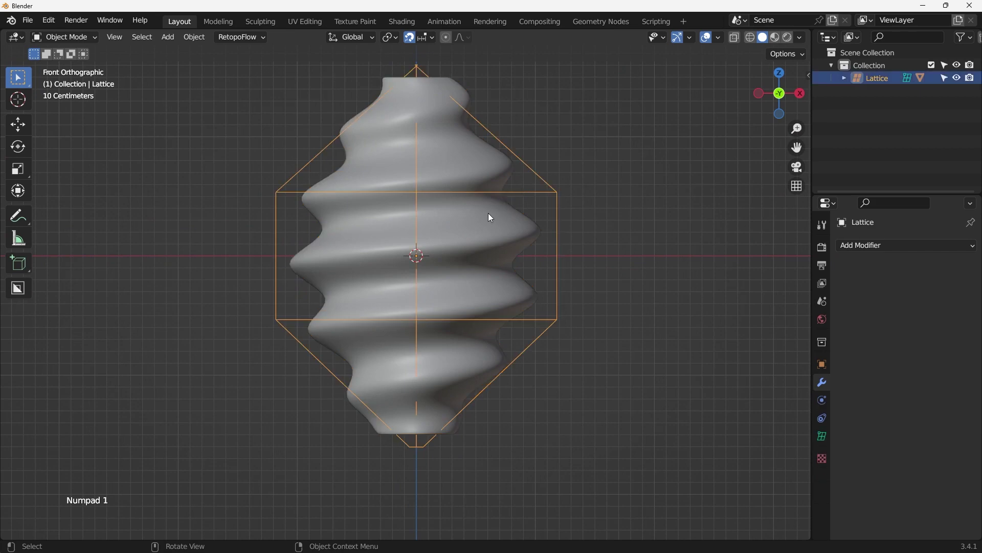
{"action": "middle_click_drag", "start_coordinate": [488, 213], "coordinate": [455, 230]}
{"action": "left_click", "coordinate": [476, 224]}
{"action": "key", "text": "KP_1"}
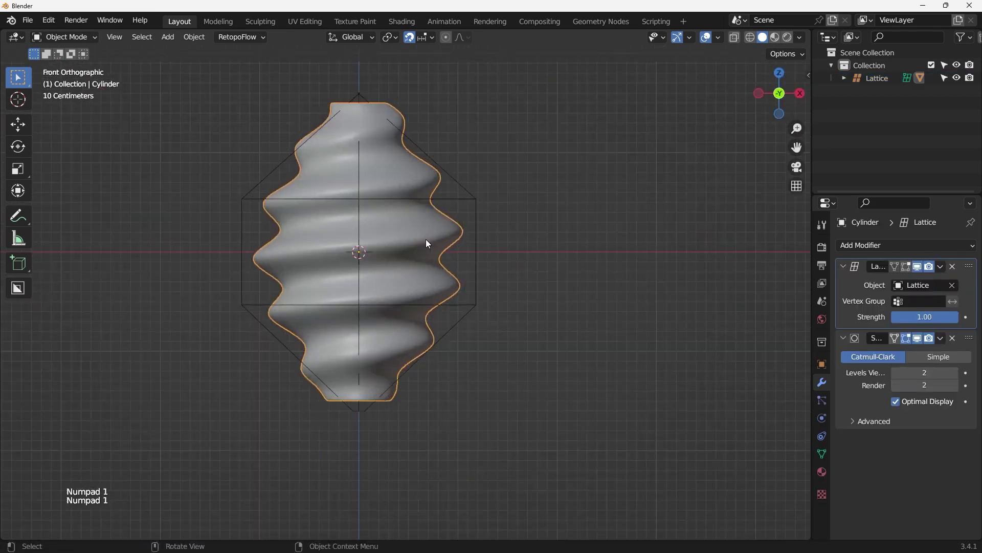
{"action": "scroll", "coordinate": [435, 236], "scroll_direction": "down", "scroll_amount": 2}
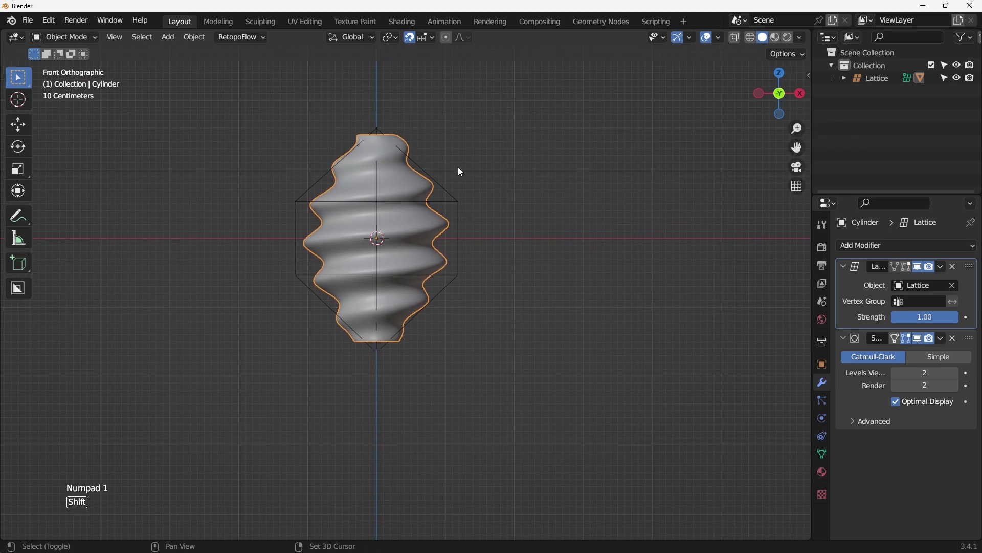
{"action": "middle_click_drag", "start_coordinate": [458, 167], "coordinate": [491, 176], "text": "shift"}
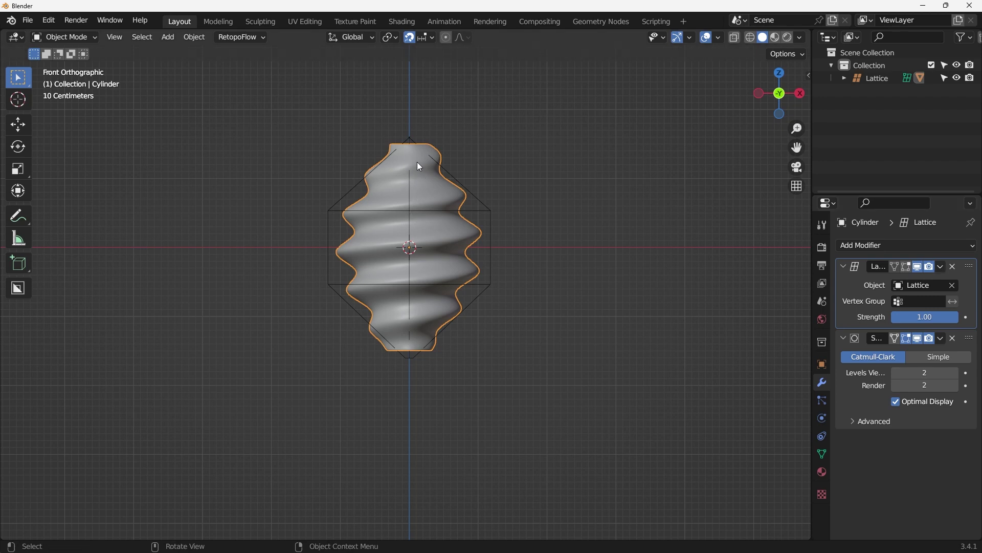
Compare the shape with and without the Lattice modifier by switching its viewport display off and on again
{"action": "left_click", "coordinate": [919, 268]}
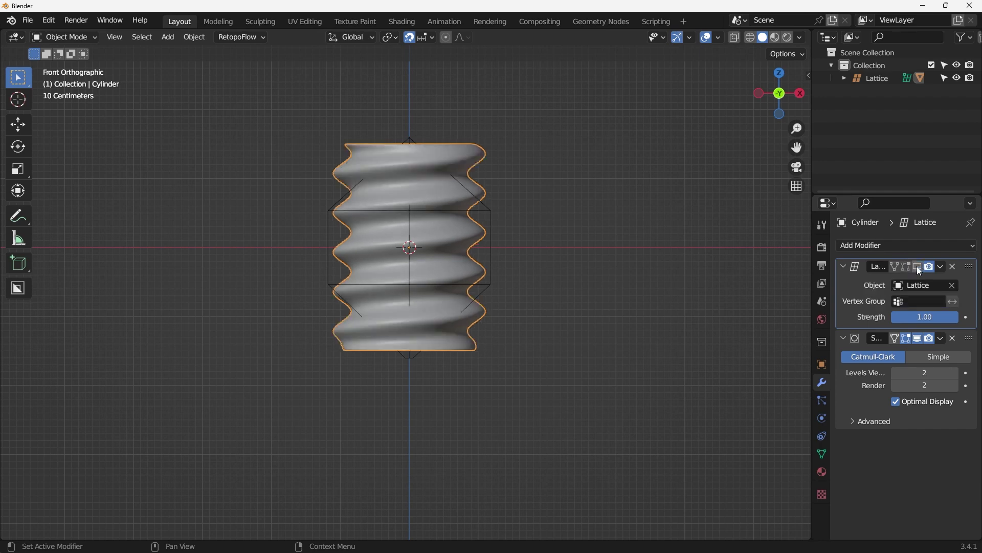
{"action": "left_click", "coordinate": [917, 266]}
{"action": "middle_click_drag", "start_coordinate": [530, 221], "coordinate": [437, 267]}
{"action": "key", "text": "KP_1"}
{"action": "scroll", "coordinate": [461, 230], "scroll_direction": "up", "scroll_amount": 2}
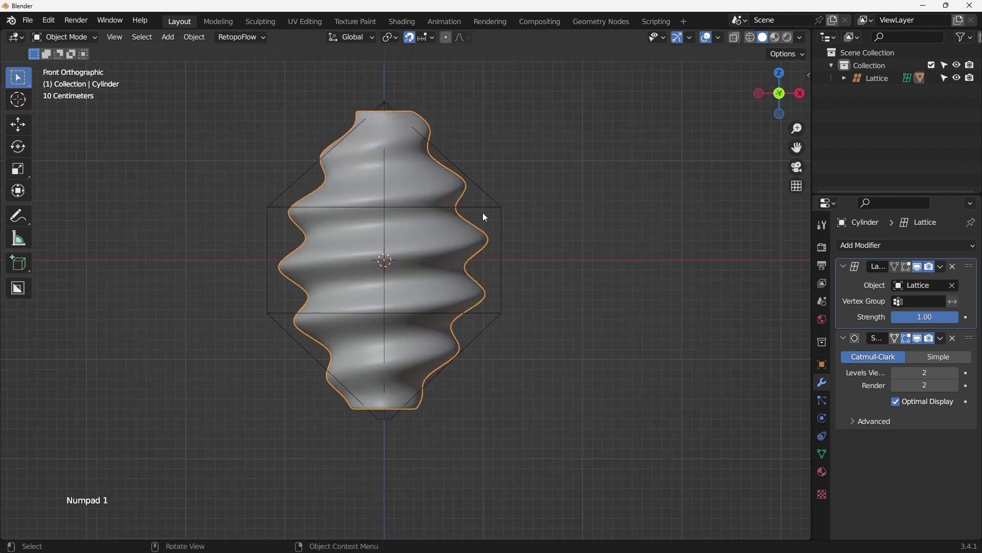
Hide the lattice cage in the viewport, deselect the cylinder and return to front view
{"action": "middle_click_drag", "start_coordinate": [484, 212], "coordinate": [426, 250]}
{"action": "scroll", "coordinate": [422, 250], "scroll_direction": "up", "scroll_amount": 3}
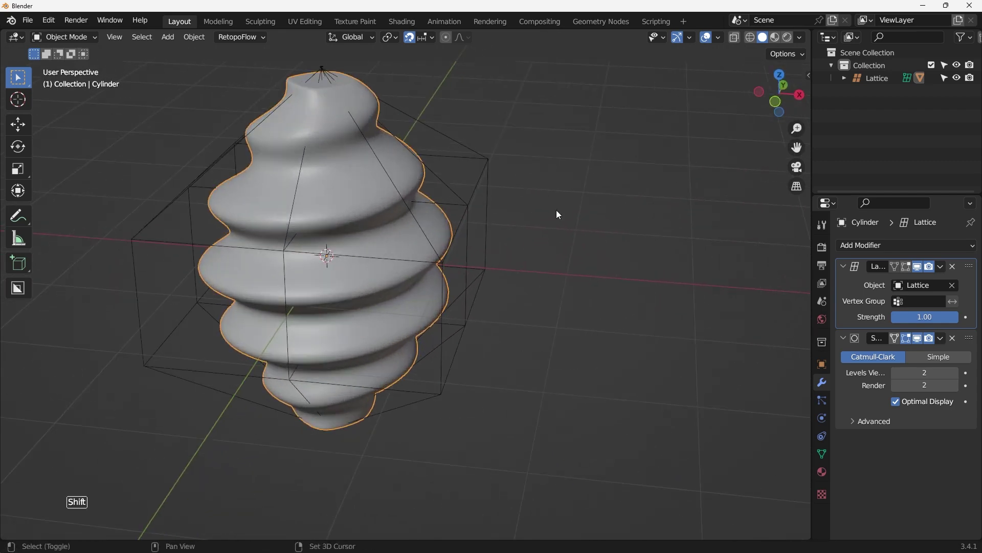
{"action": "left_click", "coordinate": [955, 78]}
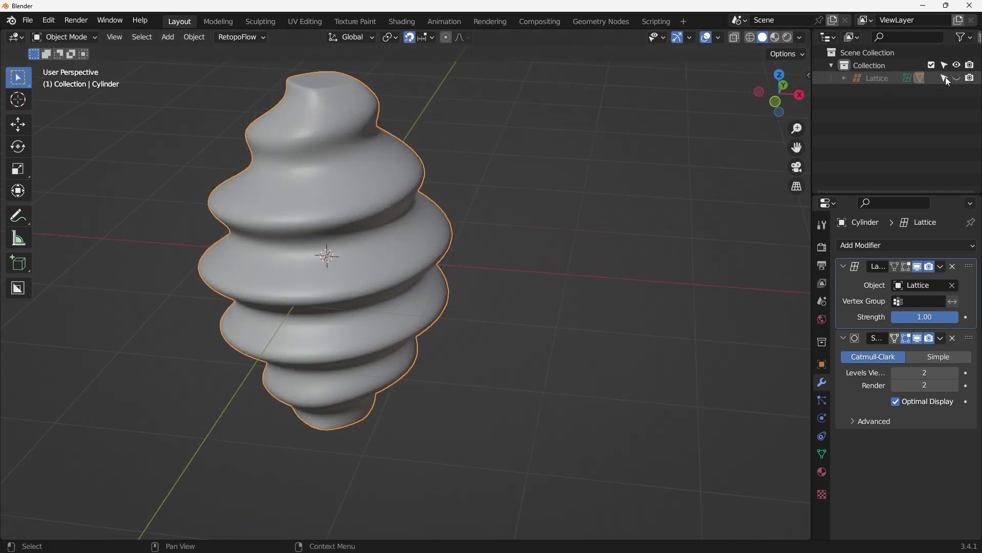
{"action": "scroll", "coordinate": [534, 180], "scroll_direction": "down", "scroll_amount": 2}
{"action": "mouse_move", "coordinate": [535, 181]}
{"action": "middle_mouse_down"}
{"action": "mouse_move", "coordinate": [439, 213]}
{"action": "mouse_move", "coordinate": [530, 180]}
{"action": "middle_mouse_up"}
{"action": "left_click", "coordinate": [531, 179]}
{"action": "middle_click_drag", "start_coordinate": [493, 212], "coordinate": [451, 197]}
{"action": "key", "text": "KP_1"}
{"action": "scroll", "coordinate": [505, 217], "scroll_direction": "down", "scroll_amount": 2}
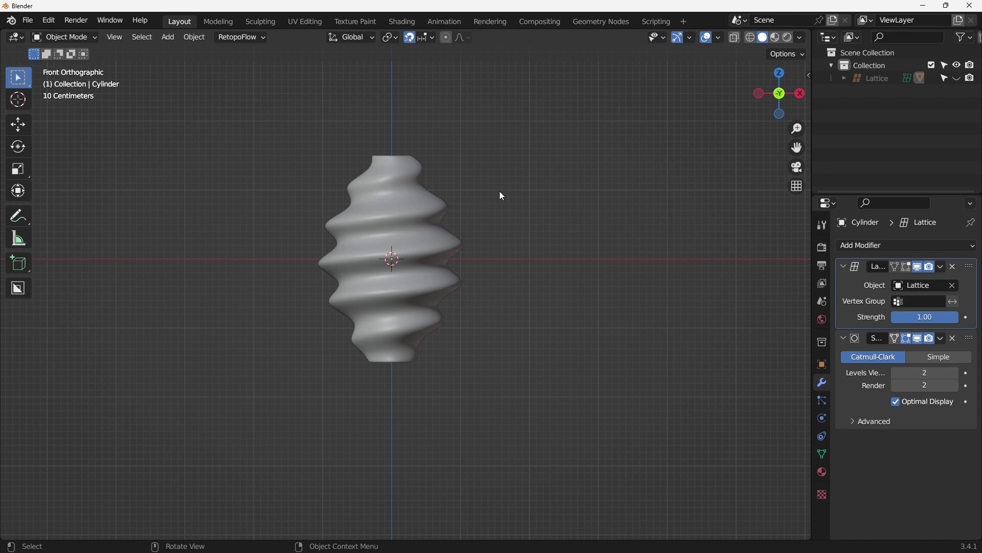